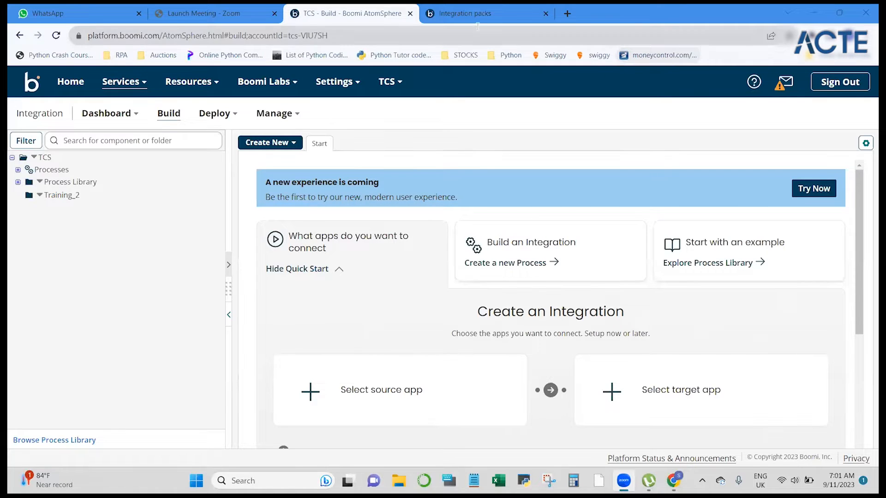
# Expand Processes, Process Library, its Connectors and XML Profiles in the component tree and look through the library's components.
pyautogui.click(18, 170)
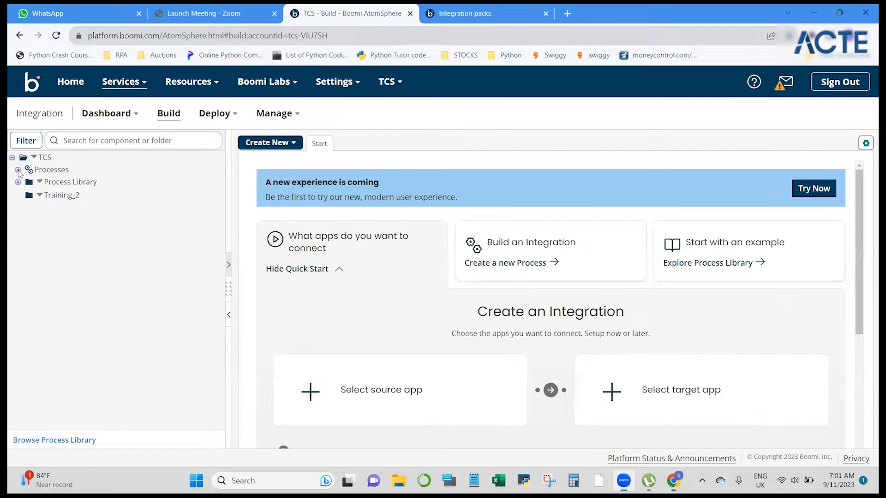
pyautogui.click(18, 196)
pyautogui.click(24, 209)
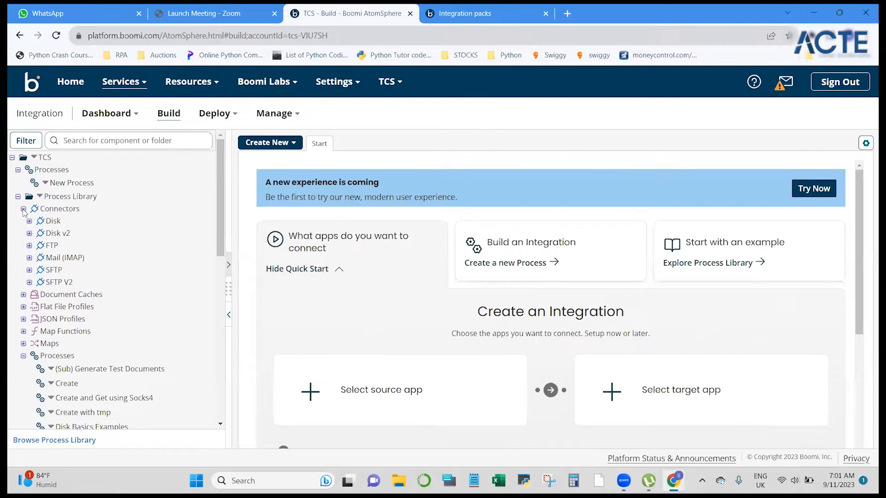
pyautogui.scroll(-3, 130, 317)
pyautogui.scroll(-6, 128, 317)
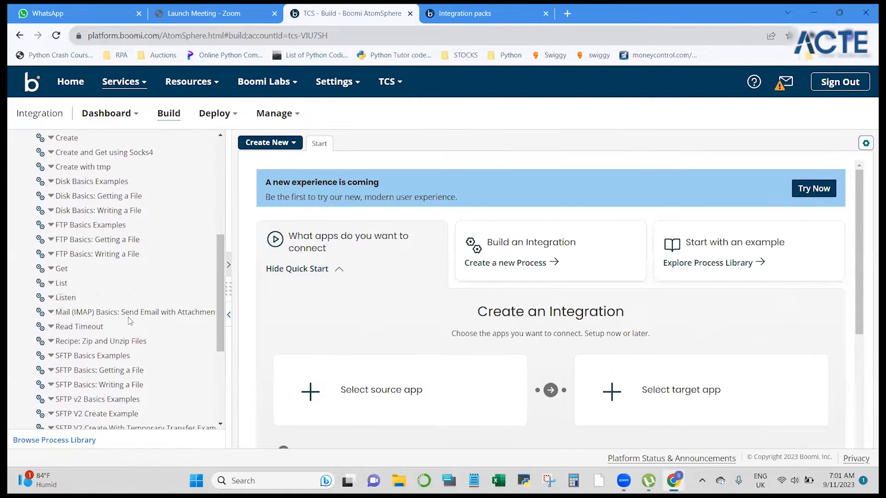
pyautogui.scroll(-1, 128, 318)
pyautogui.scroll(-9, 128, 318)
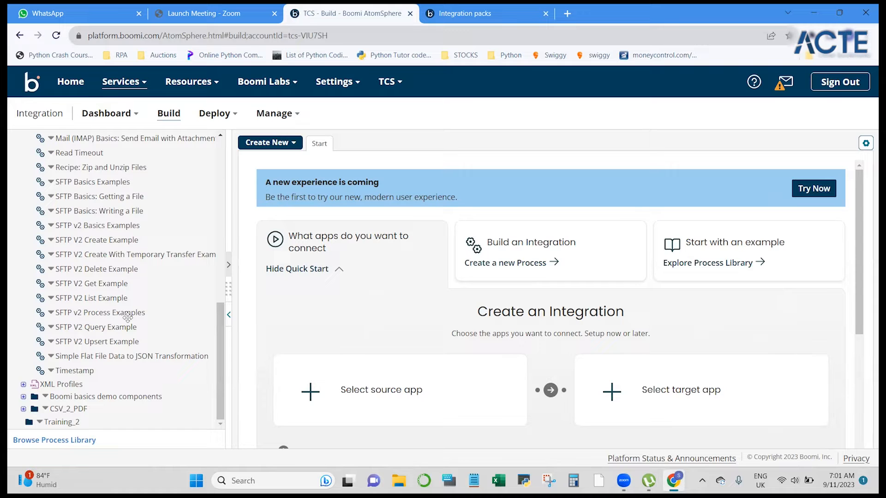
pyautogui.scroll(3, 127, 317)
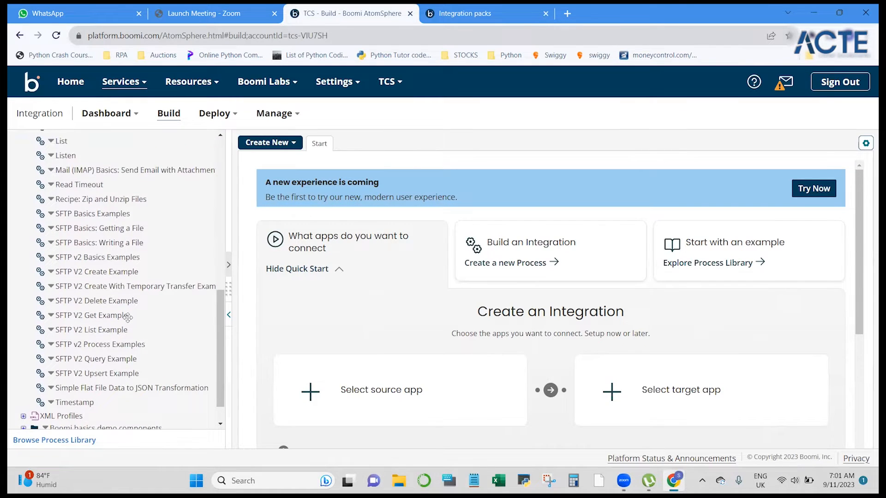
pyautogui.scroll(3, 127, 317)
pyautogui.scroll(-4, 74, 392)
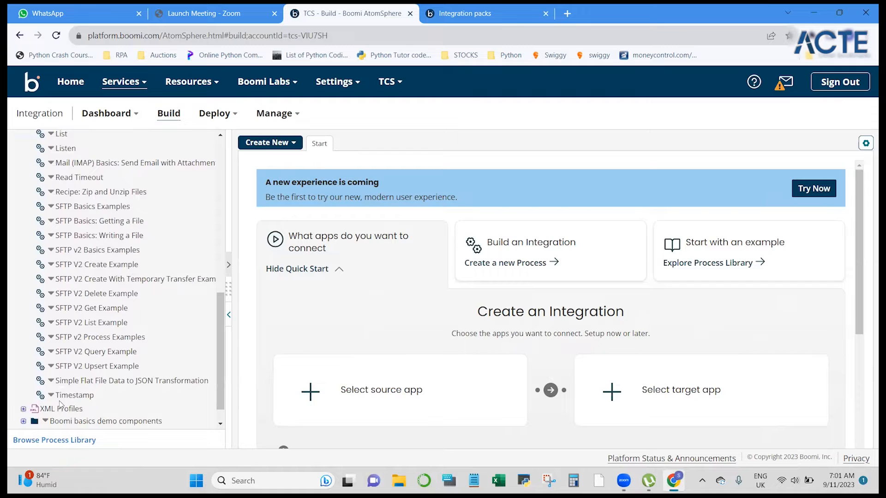
pyautogui.click(23, 409)
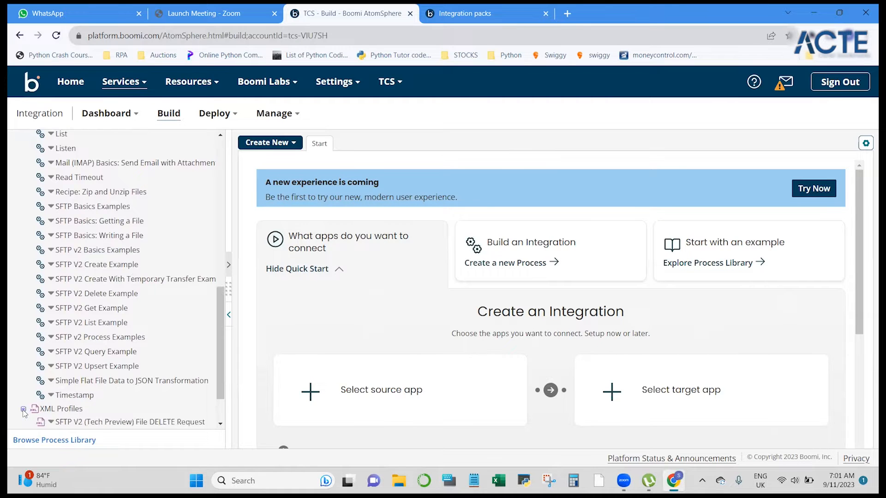
pyautogui.scroll(-3, 148, 366)
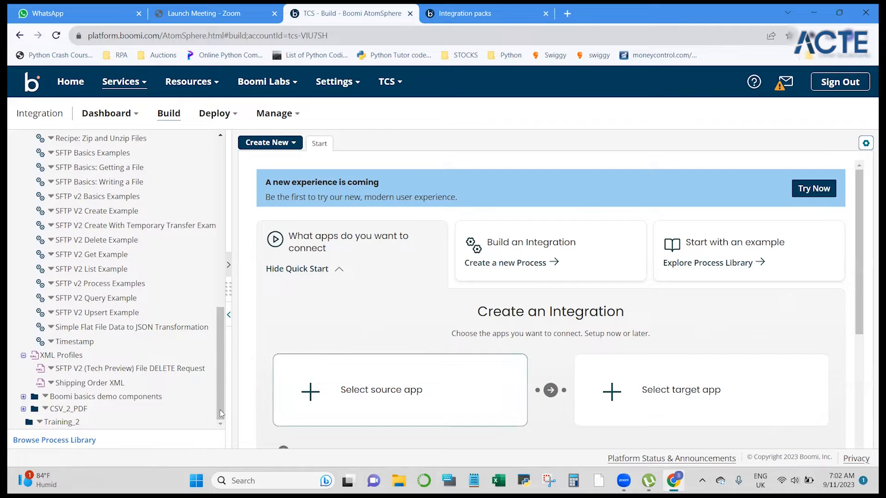
# Expand Boomi basics demo components and view the contents of its Connectors, Maps and Processes groups.
pyautogui.click(23, 398)
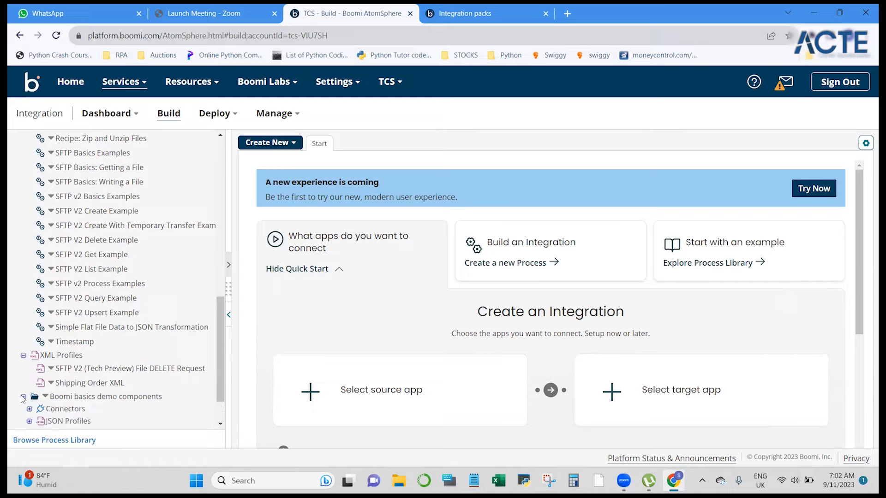
pyautogui.scroll(-1, 190, 382)
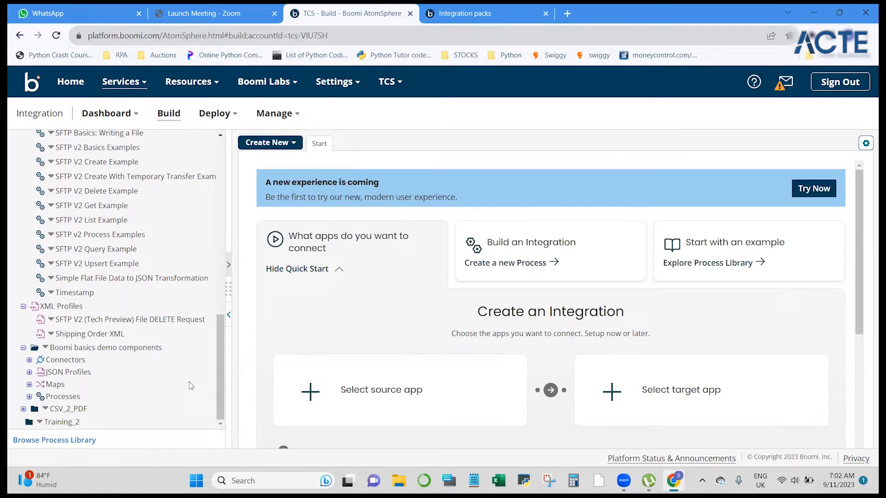
pyautogui.click(30, 360)
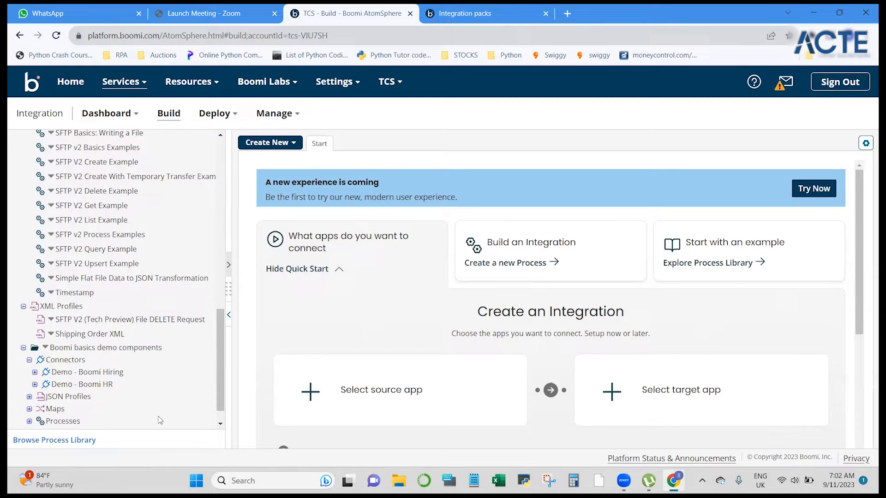
pyautogui.click(29, 409)
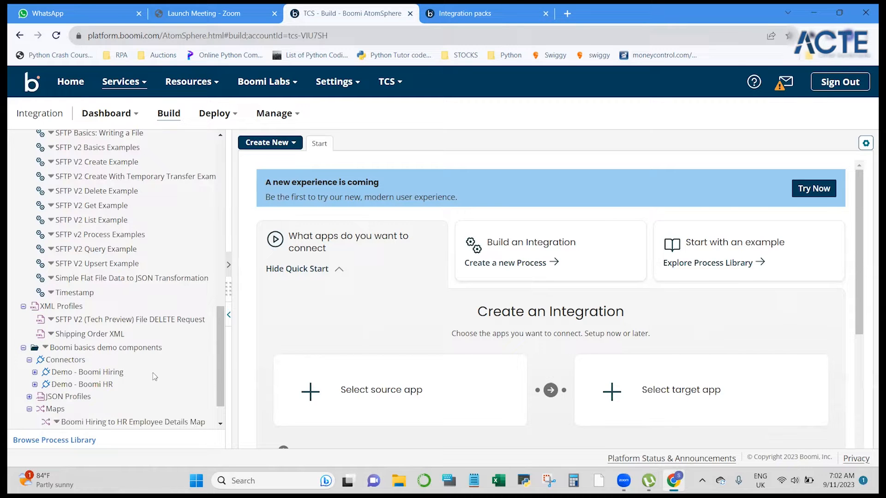
pyautogui.scroll(-1, 155, 376)
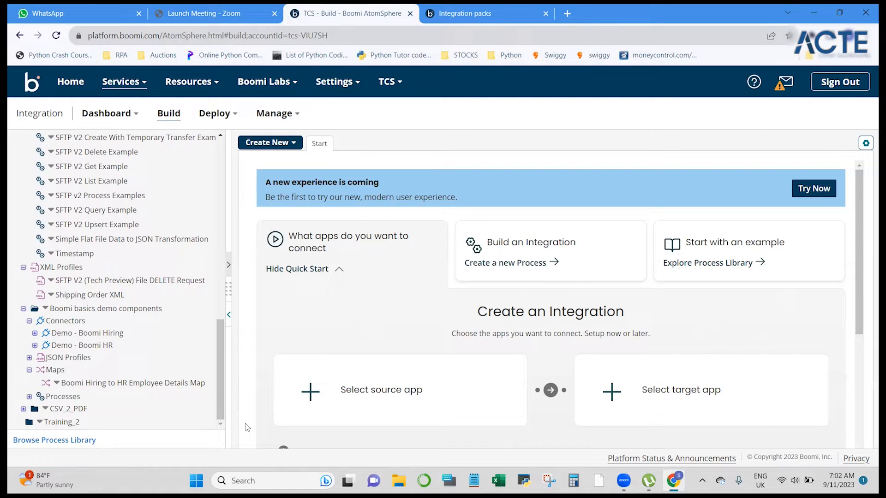
pyautogui.click(29, 397)
pyautogui.scroll(-1, 132, 418)
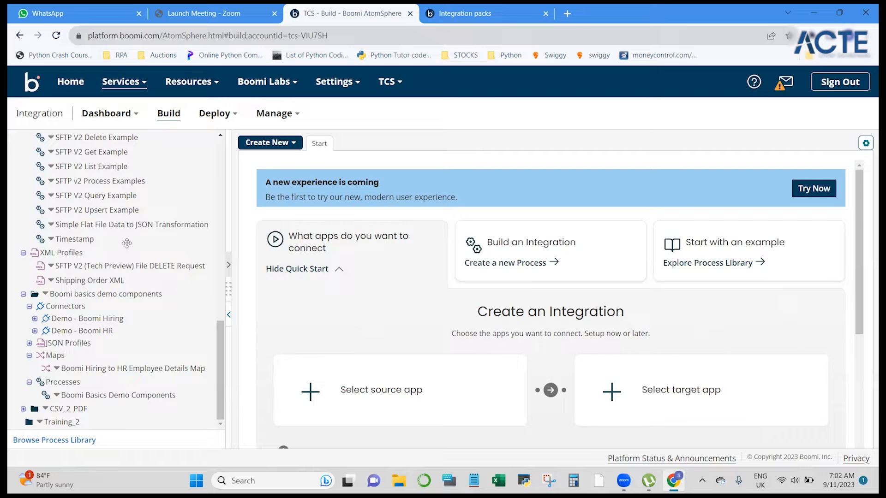
# Browse the Boomi Process Library and search its published processes for "Inte".
pyautogui.scroll(5, 127, 243)
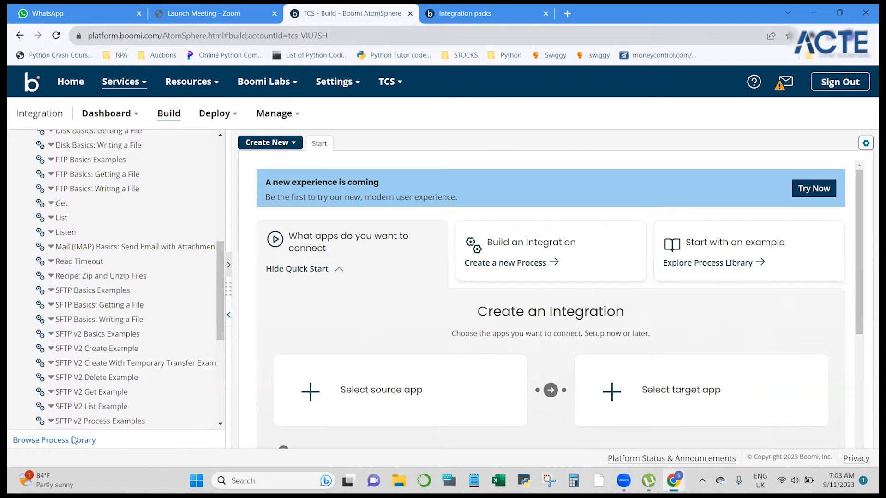
pyautogui.click(65, 441)
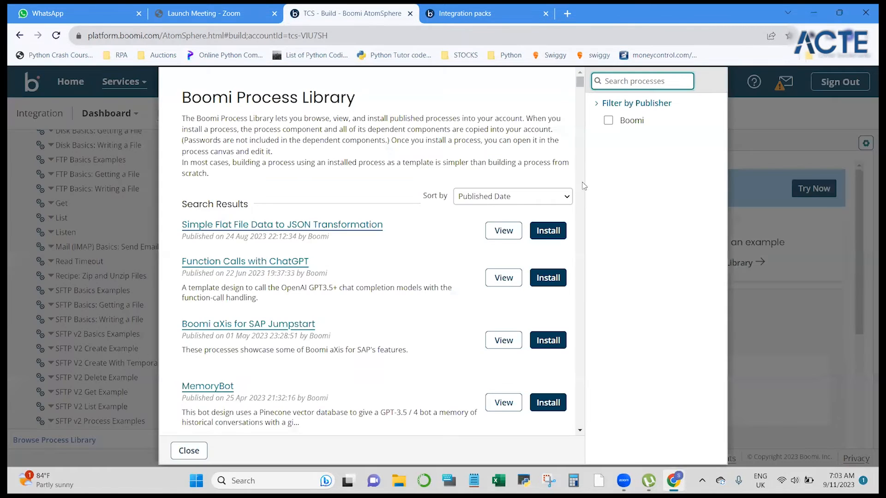
pyautogui.click(618, 83)
pyautogui.write('In')
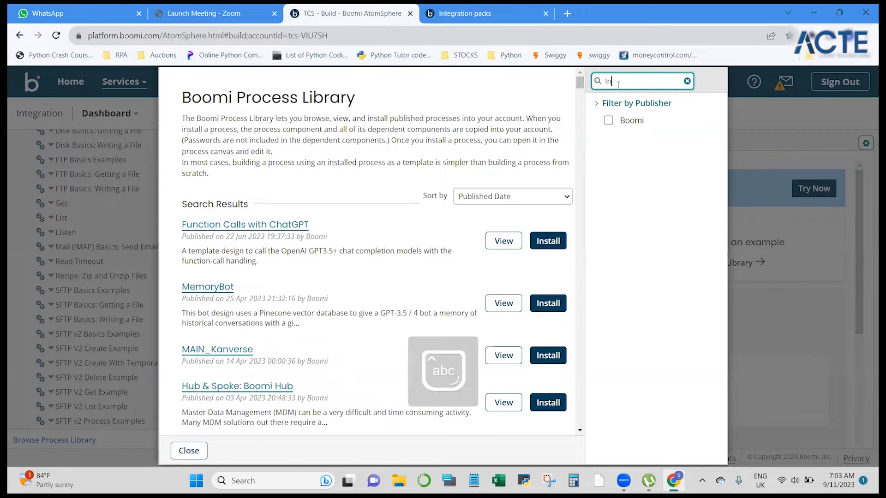
pyautogui.write('te')
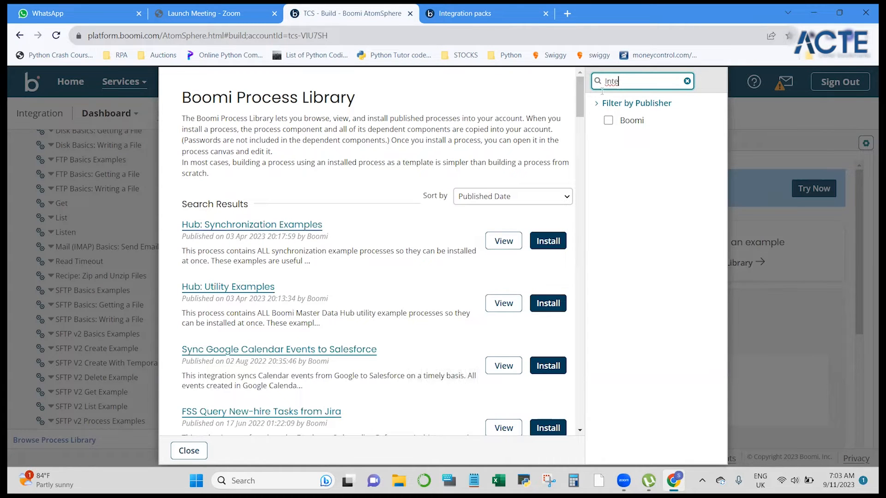
# Examine the names and descriptions of the matching published processes, and close the Boomi Process Library.
pyautogui.scroll(-2, 388, 269)
pyautogui.scroll(-5, 388, 270)
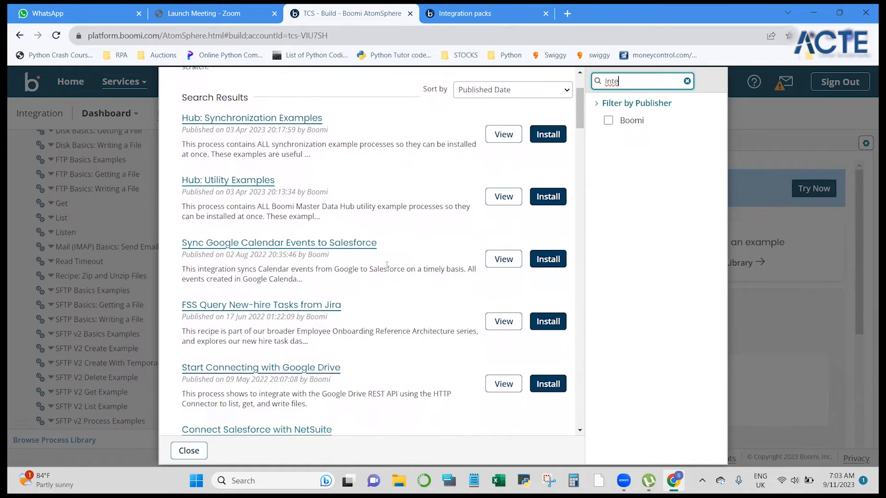
pyautogui.scroll(-8, 387, 270)
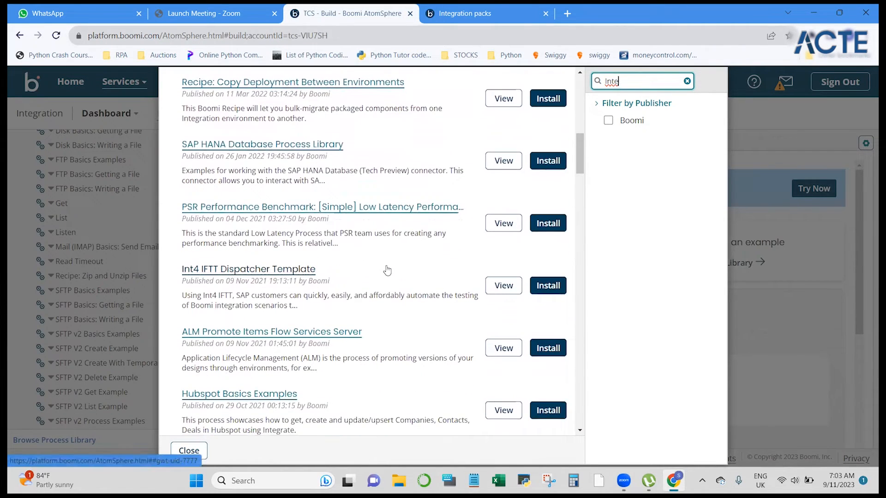
pyautogui.scroll(-4, 387, 269)
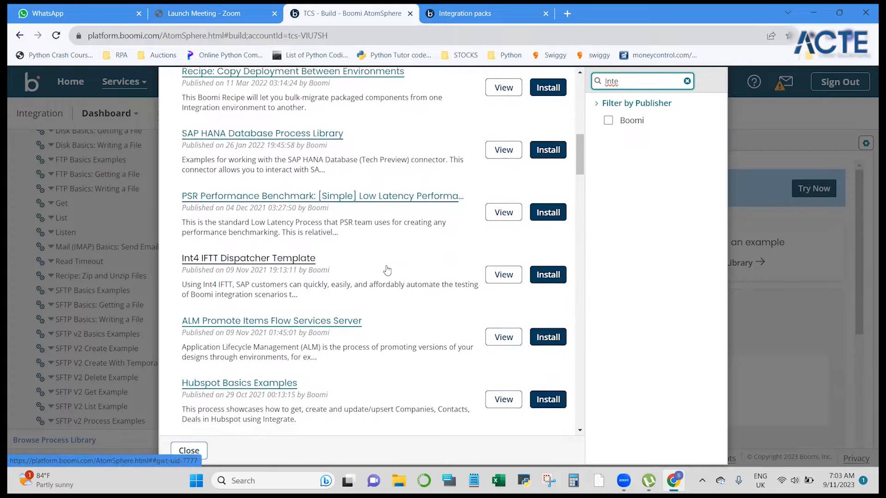
pyautogui.scroll(-8, 388, 270)
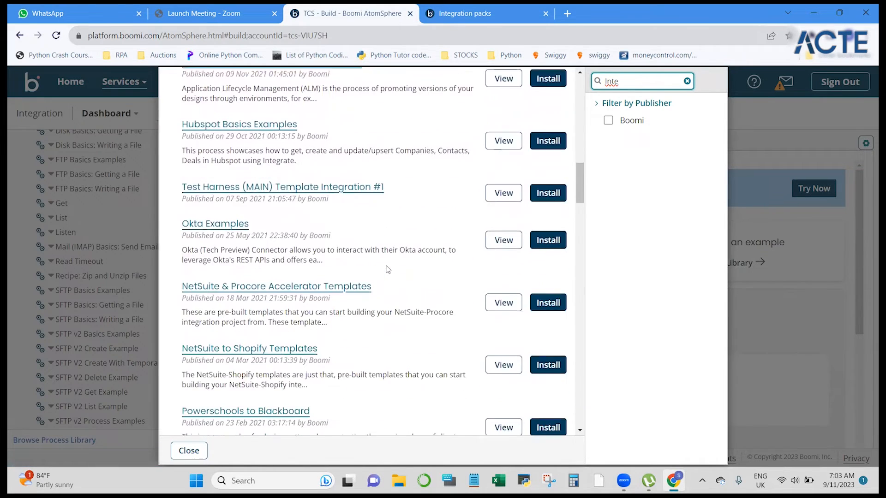
pyautogui.scroll(-7, 387, 271)
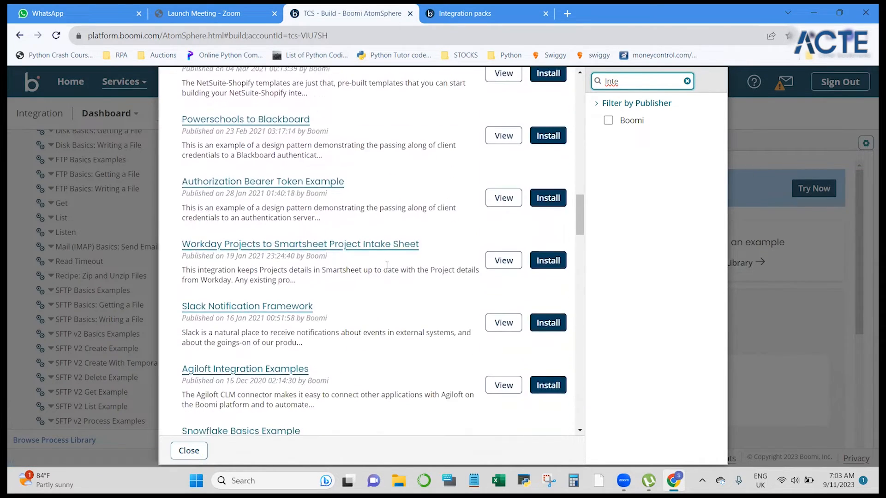
pyautogui.scroll(-4, 387, 271)
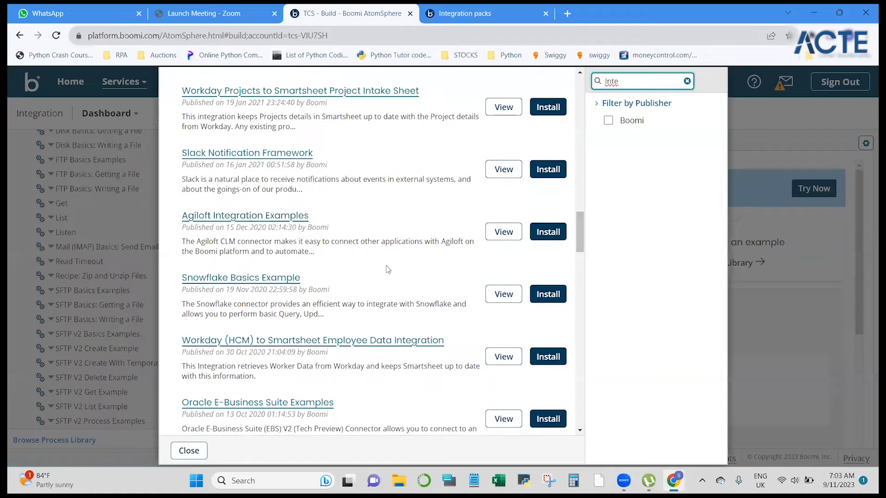
pyautogui.scroll(-6, 386, 265)
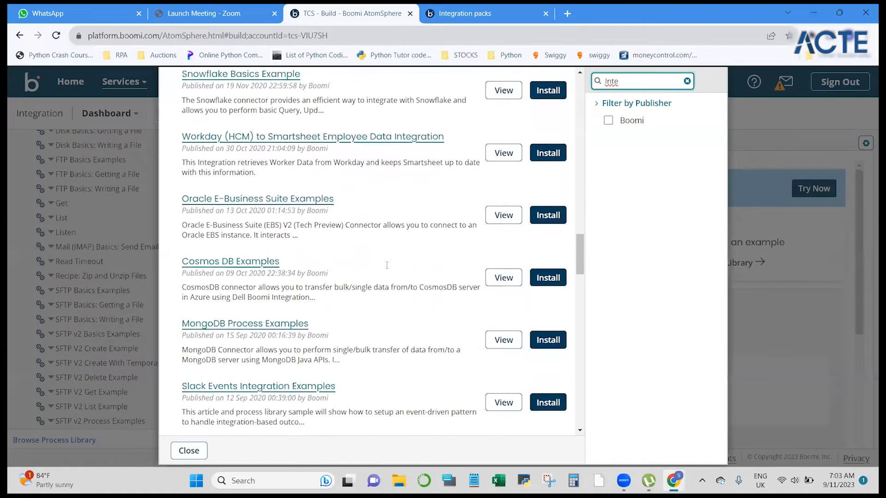
pyautogui.scroll(-7, 388, 270)
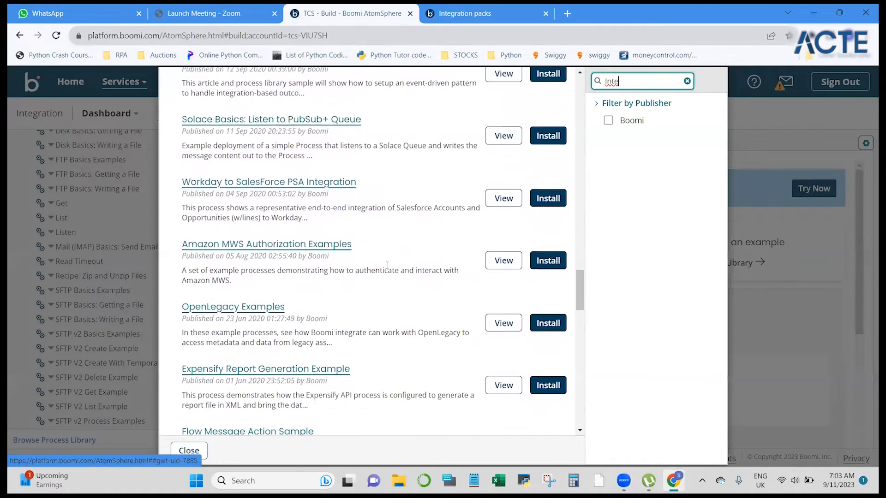
pyautogui.scroll(-5, 387, 270)
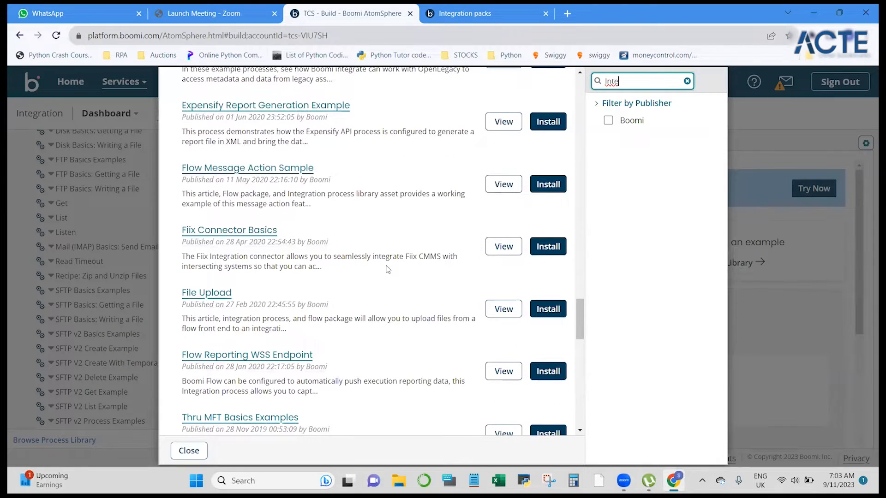
pyautogui.scroll(-1, 388, 269)
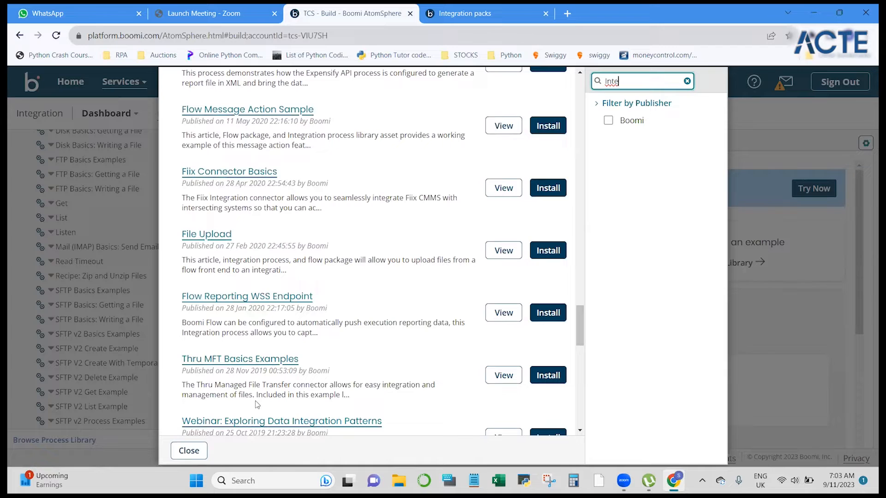
pyautogui.click(187, 453)
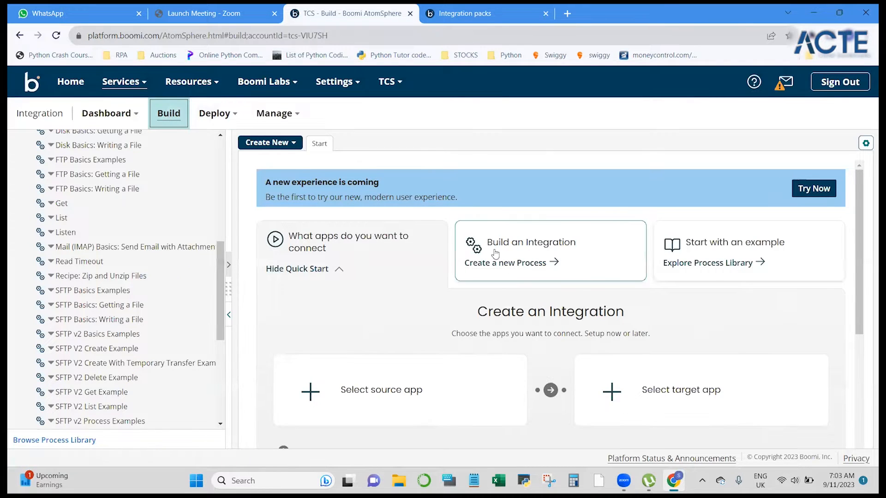
# Create a new process and choose SFTP V2 as the connector of its Start shape.
pyautogui.click(500, 263)
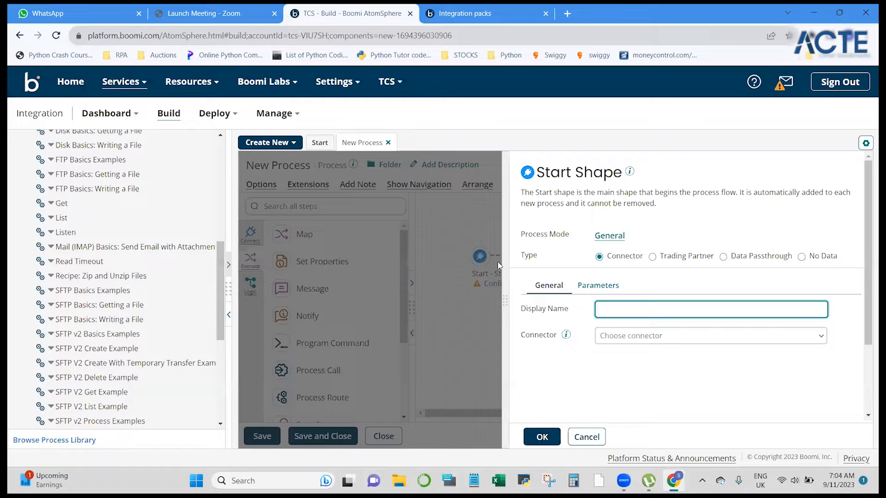
pyautogui.press('capslock')
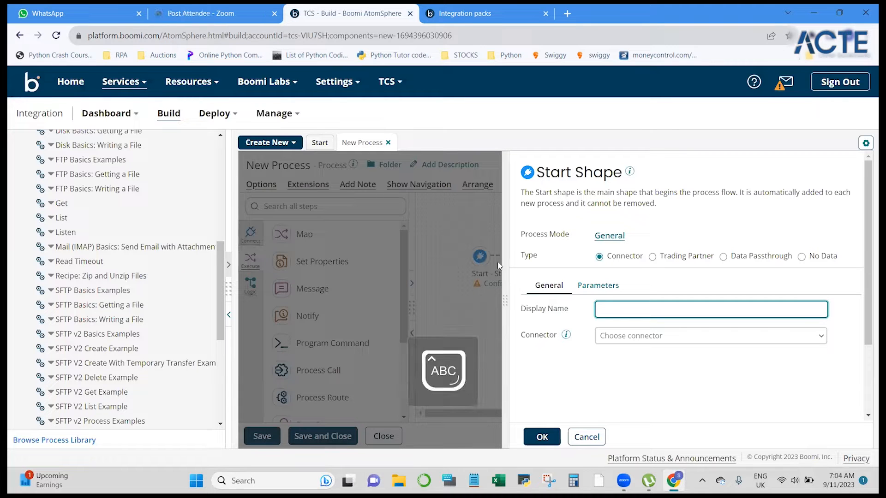
pyautogui.press('capslock')
pyautogui.click(662, 336)
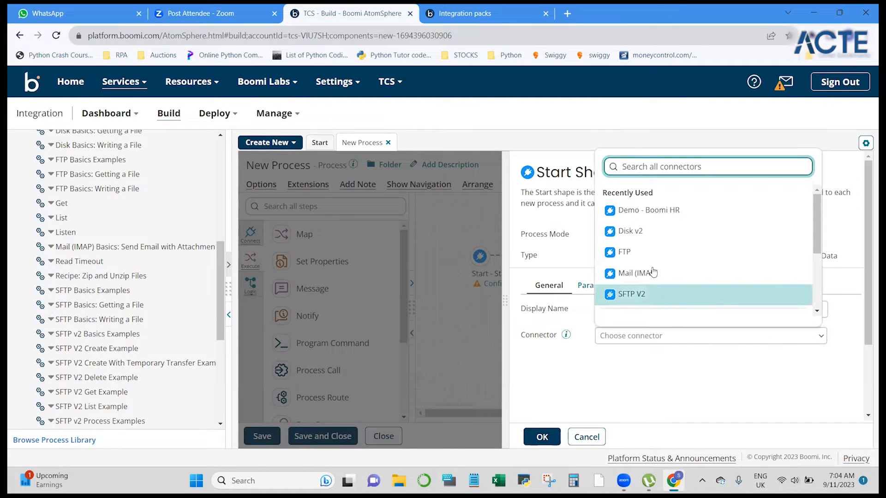
pyautogui.click(646, 294)
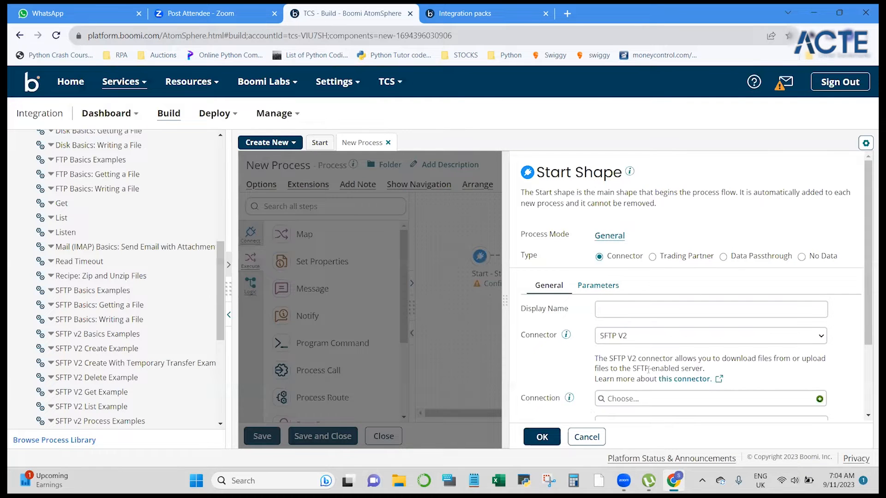
# Open a new SFTP V2 connection component from the Start shape to view its settings, and close it without saving.
pyautogui.scroll(-3, 584, 374)
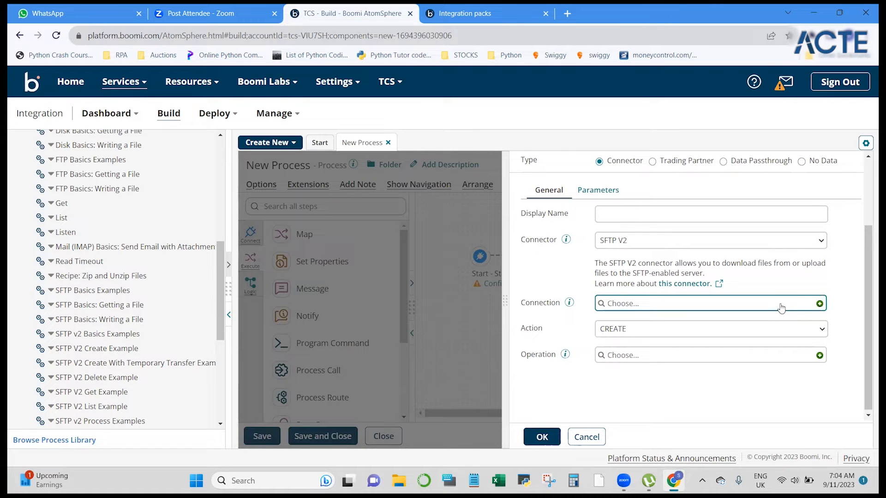
pyautogui.click(819, 304)
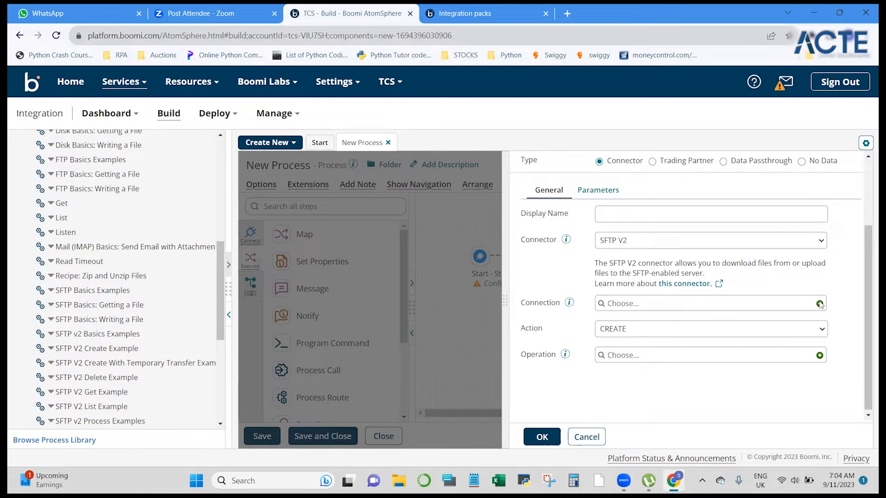
pyautogui.click(484, 245)
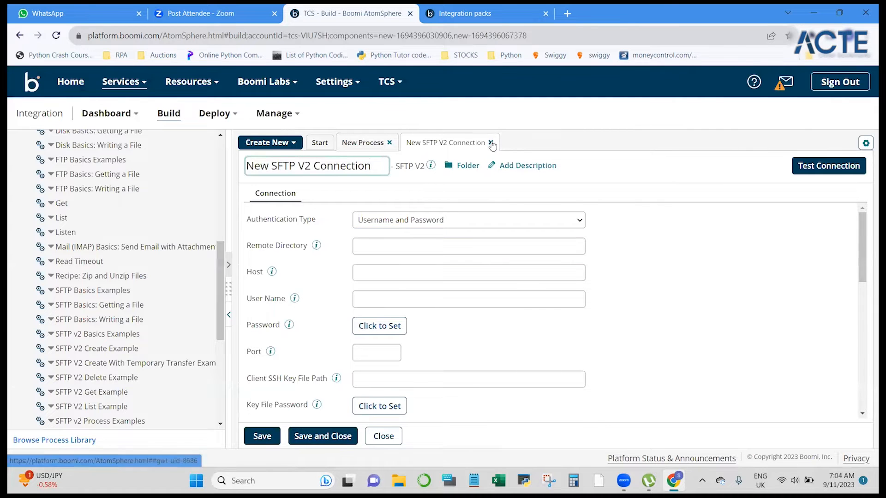
pyautogui.click(490, 142)
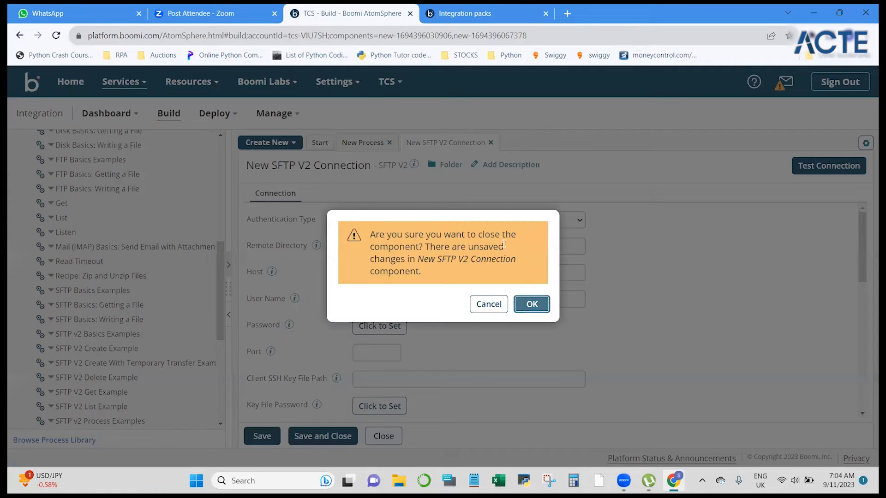
pyautogui.click(532, 304)
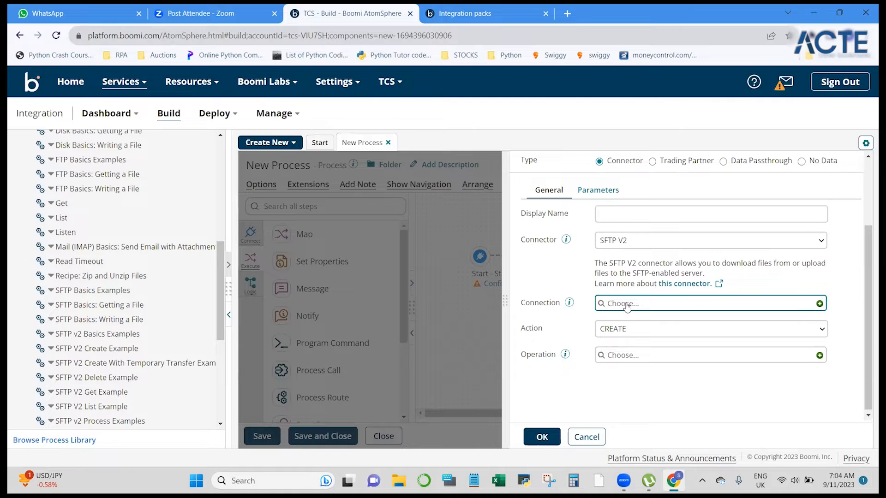
pyautogui.press('XF86AudioRaiseVolume')
pyautogui.press('XF86AudioRaiseVolume')
pyautogui.press('XF86AudioRaiseVolume')
pyautogui.press('XF86AudioRaiseVolume')
pyautogui.press('XF86AudioRaiseVolume')
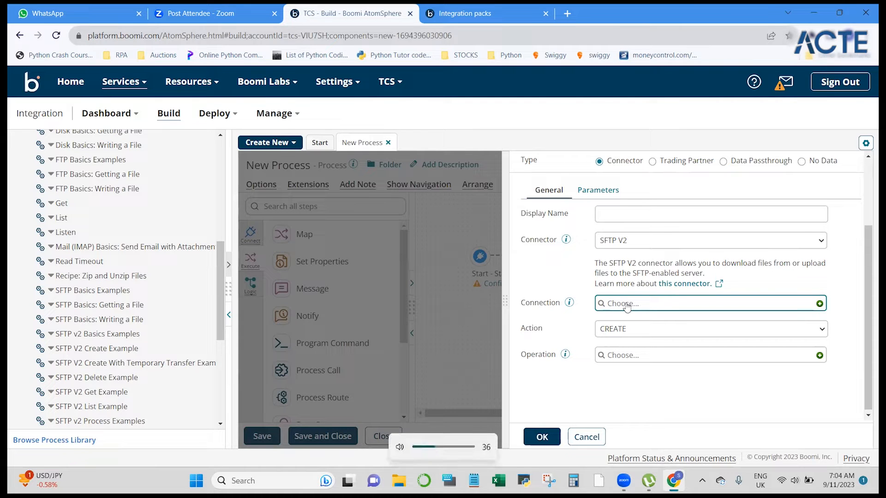
# Browse the existing SFTP V2 connections in the Process Library folder without choosing one.
pyautogui.click(627, 304)
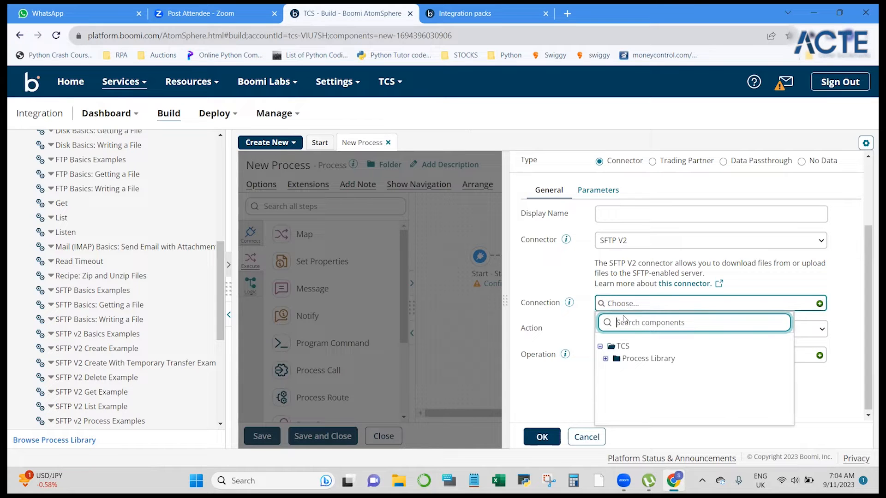
pyautogui.click(605, 359)
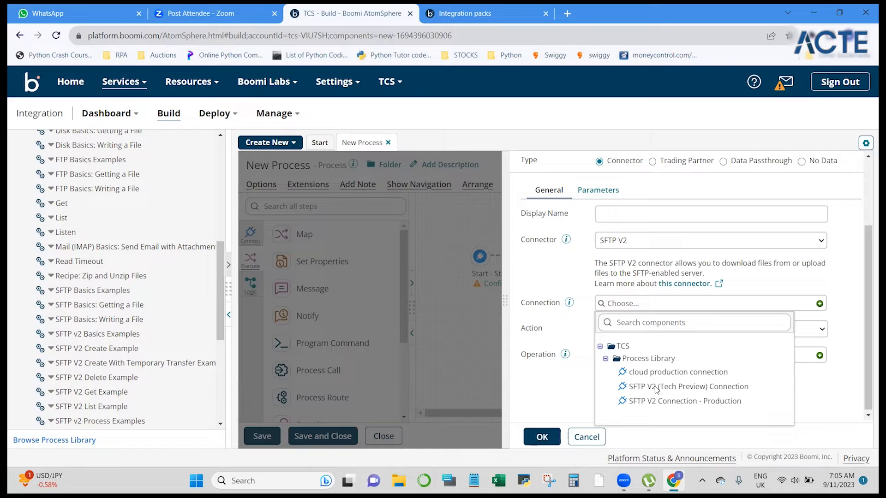
pyautogui.click(599, 347)
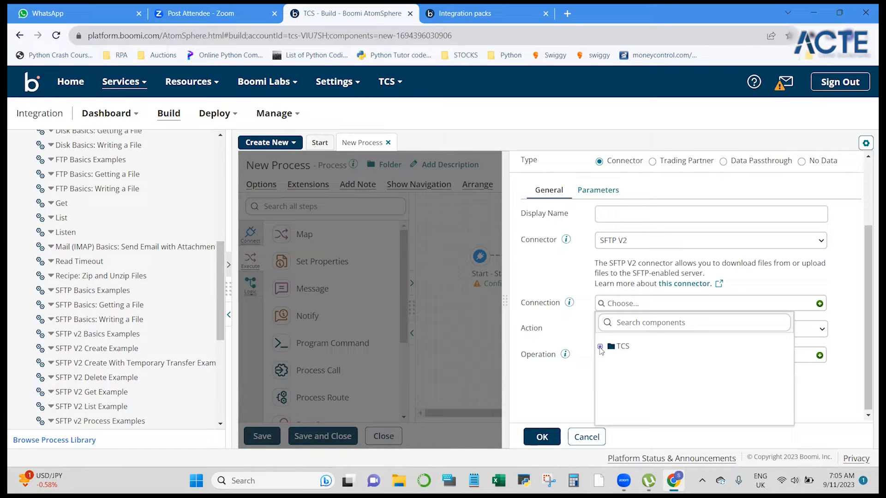
pyautogui.click(572, 273)
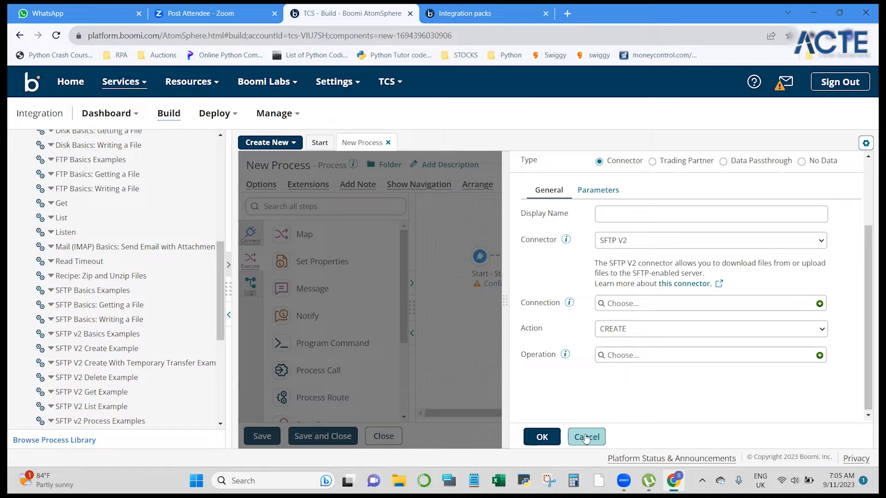
# Review the available actions of the SFTP V2 connector and discard the Start shape's settings.
pyautogui.click(769, 332)
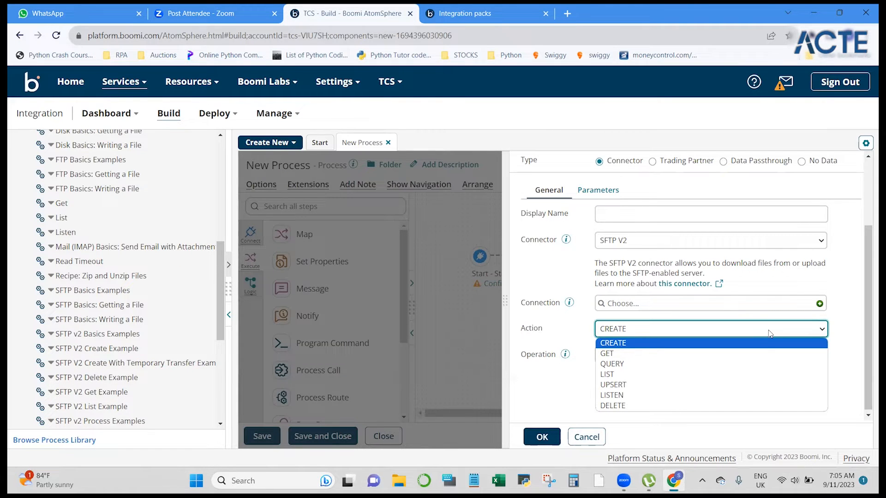
pyautogui.click(564, 258)
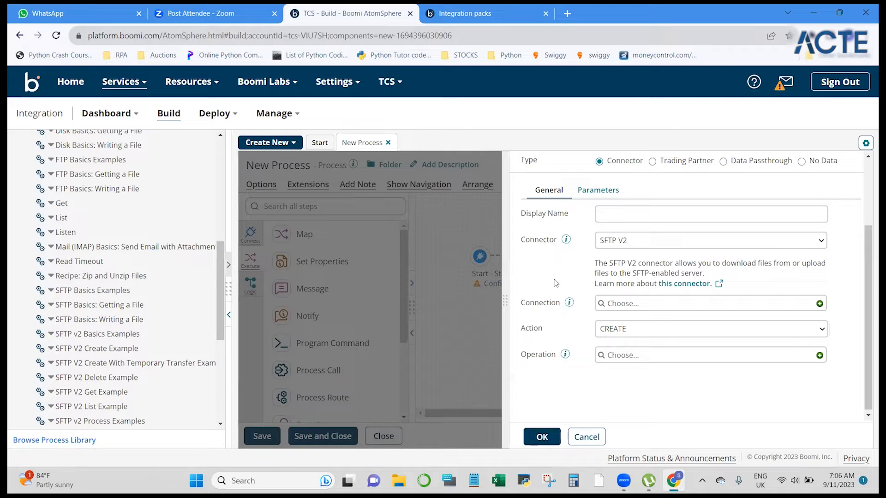
pyautogui.click(581, 439)
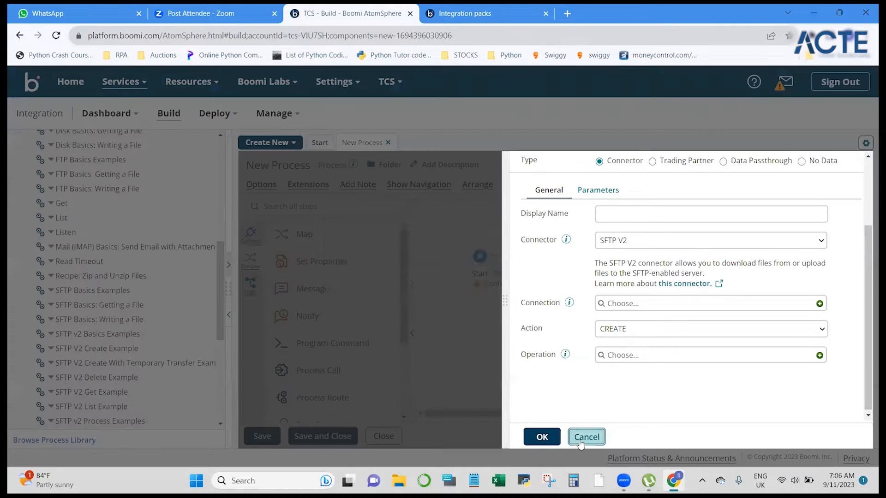
pyautogui.click(539, 301)
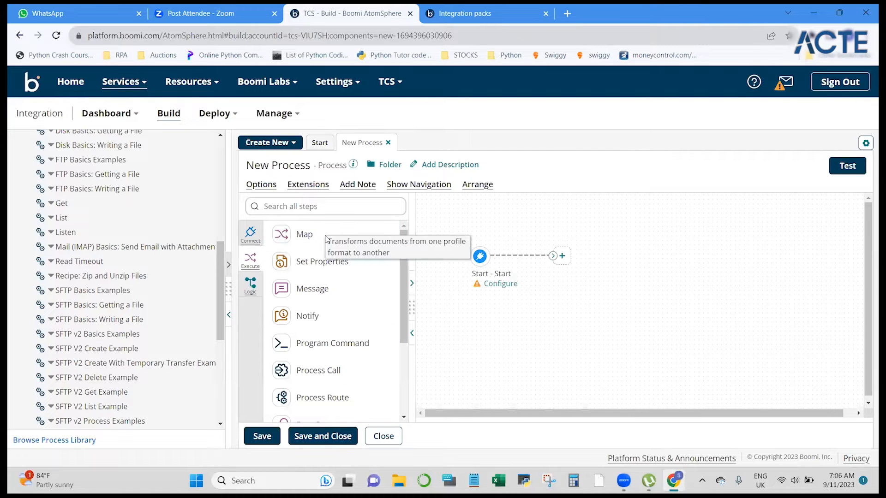
# Add a Map shape after the Start shape and set its display name to flatfiletoCSV.
pyautogui.moveTo(326, 238); pyautogui.dragTo(575, 268)
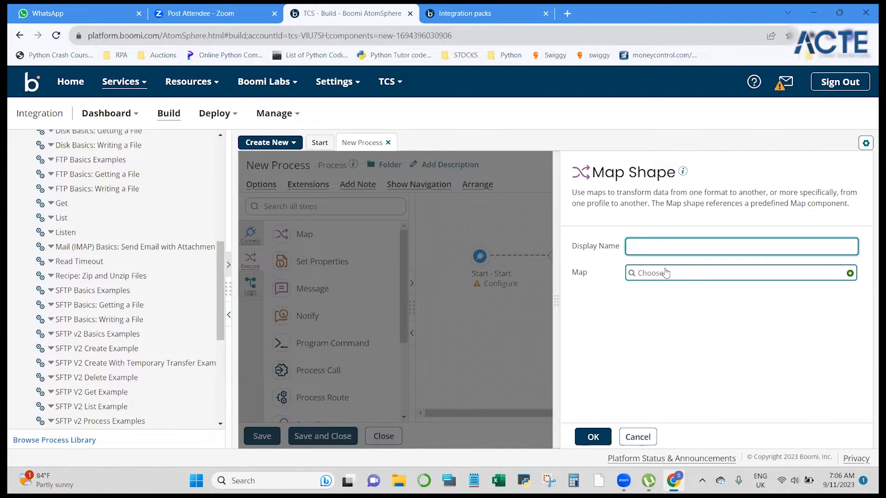
pyautogui.write('sakthi')
pyautogui.click(653, 275)
pyautogui.click(676, 247)
pyautogui.doubleClick(677, 246)
pyautogui.press('BackSpace')
pyautogui.write('flatfileto')
pyautogui.press('capslock')
pyautogui.write('CSV')
pyautogui.press('capslock')
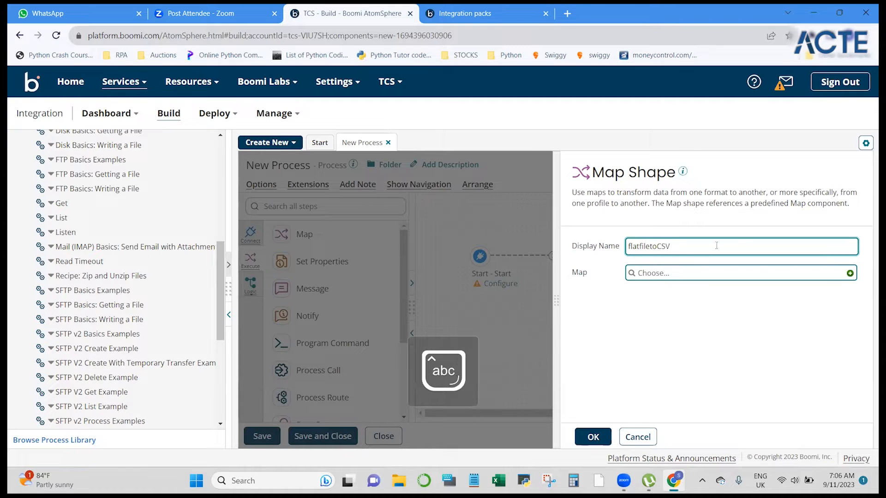
pyautogui.click(659, 306)
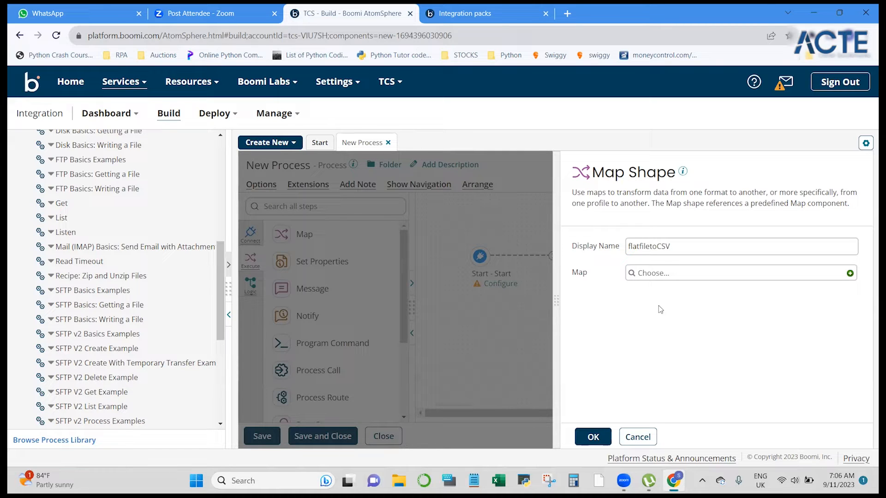
# Look through the existing maps for the Map shape and create a new Map component instead.
pyautogui.click(672, 276)
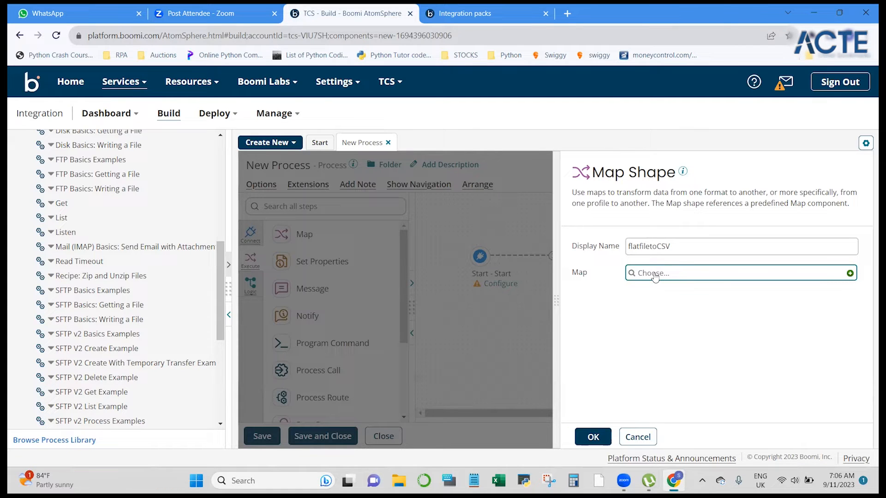
pyautogui.click(655, 276)
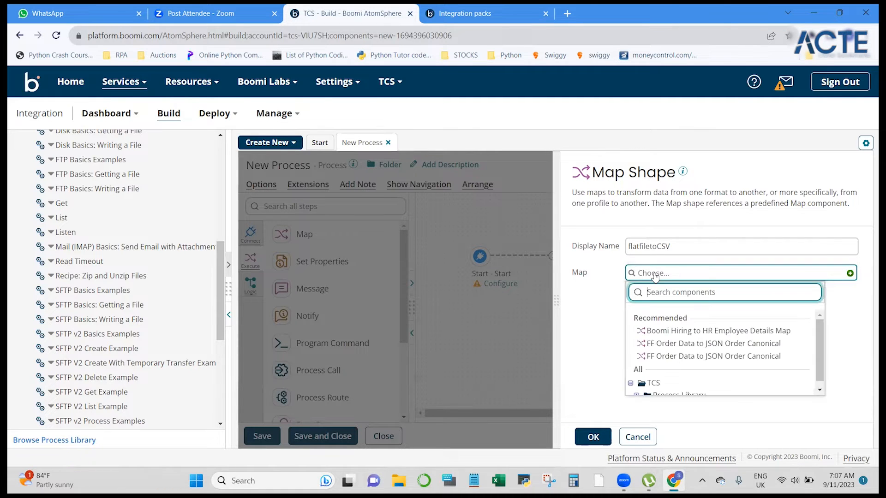
pyautogui.scroll(-1, 674, 365)
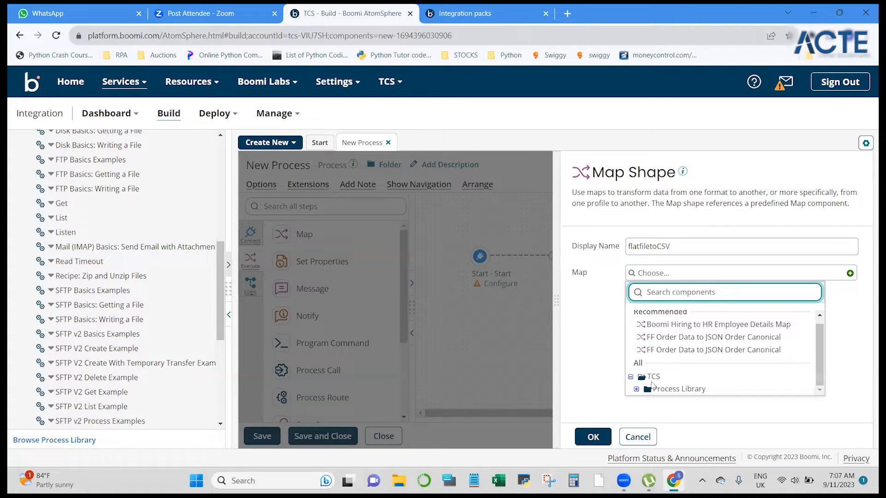
pyautogui.click(851, 274)
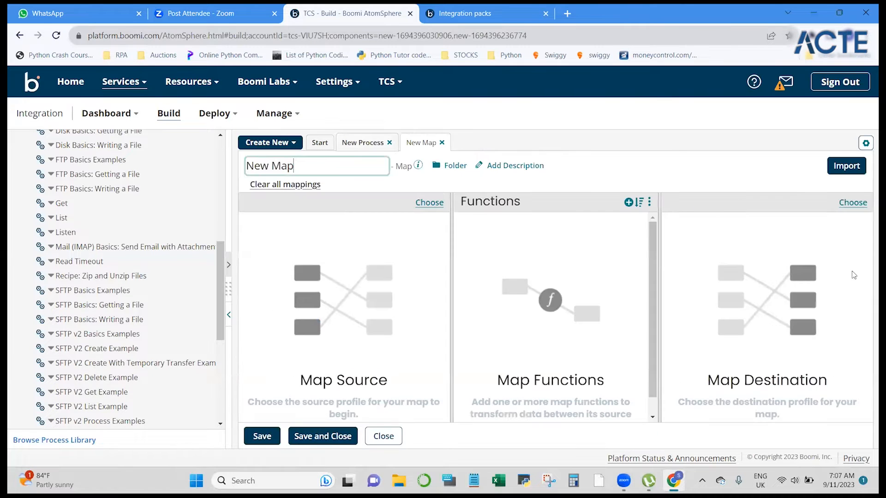
pyautogui.scroll(-1, 611, 380)
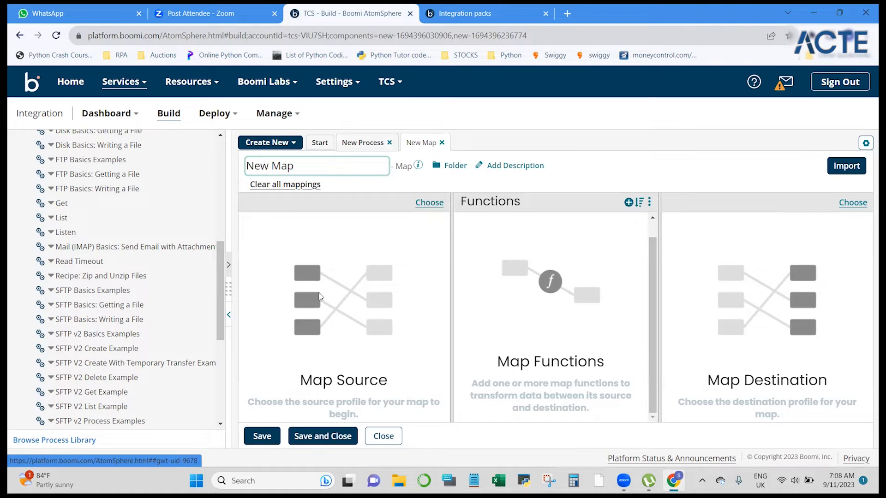
# Set the map's source to the first recommended Flat File profile, FF Order Data, and expand its Elements.
pyautogui.click(429, 203)
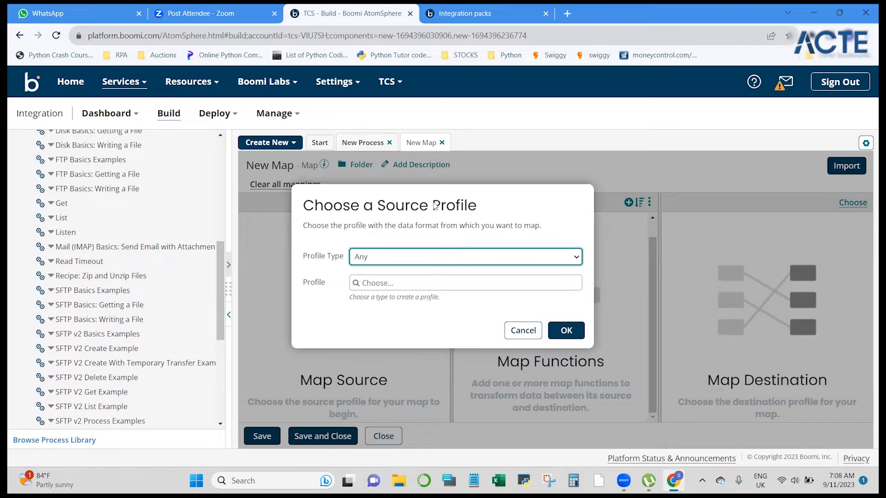
pyautogui.click(577, 258)
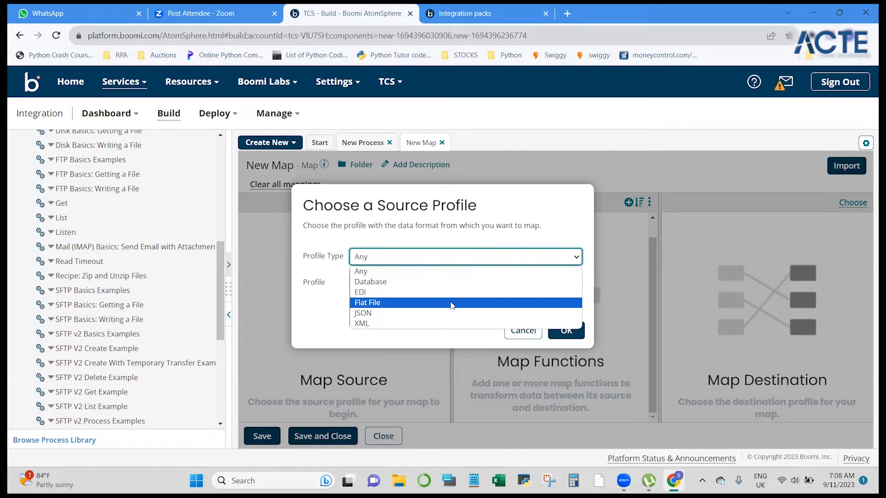
pyautogui.click(452, 306)
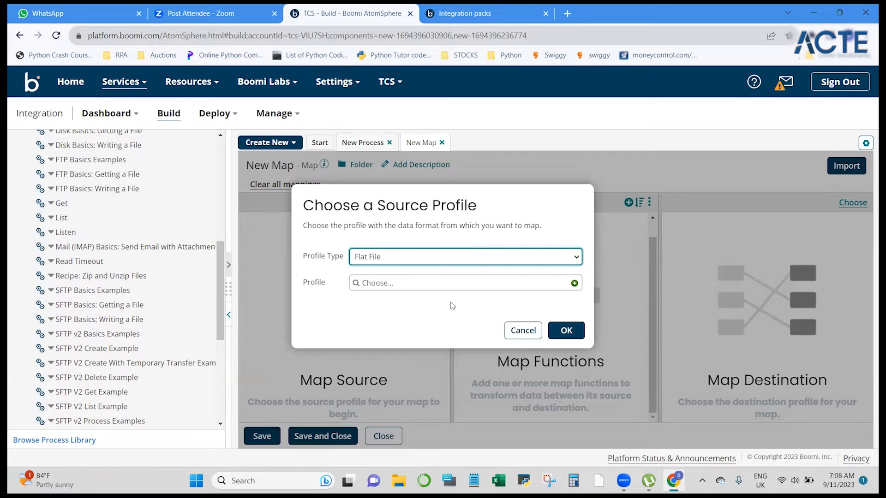
pyautogui.click(385, 285)
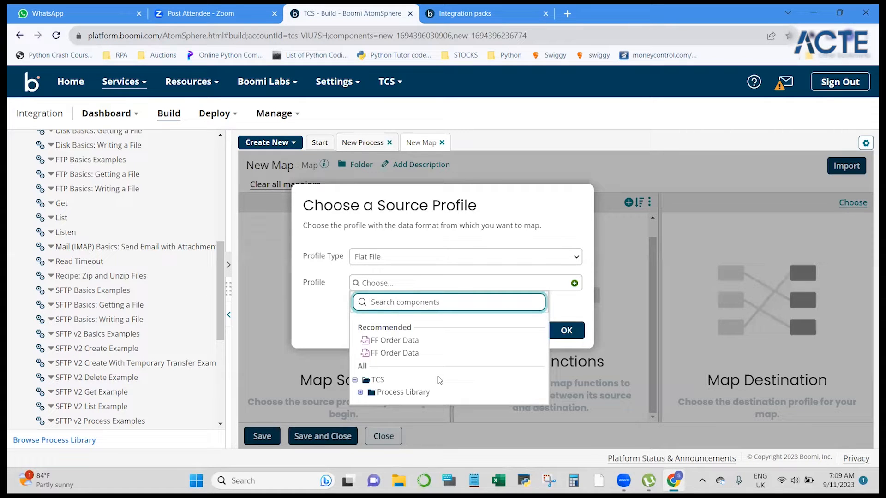
pyautogui.click(574, 219)
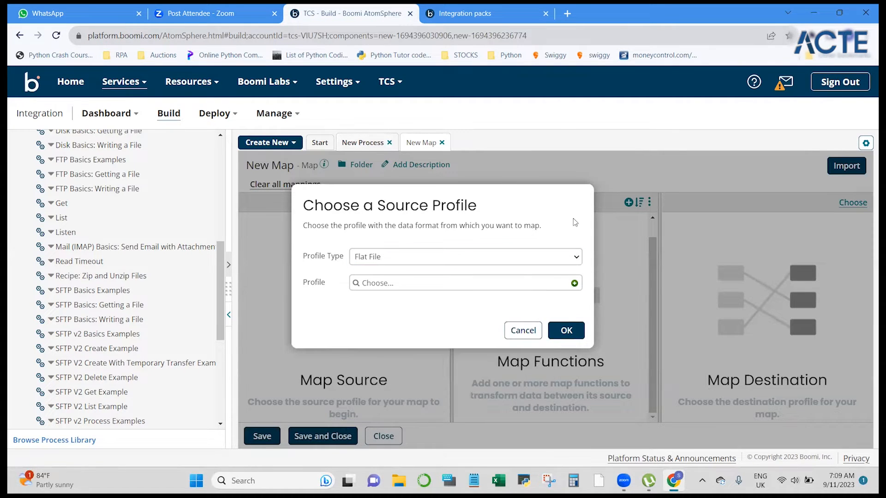
pyautogui.click(444, 284)
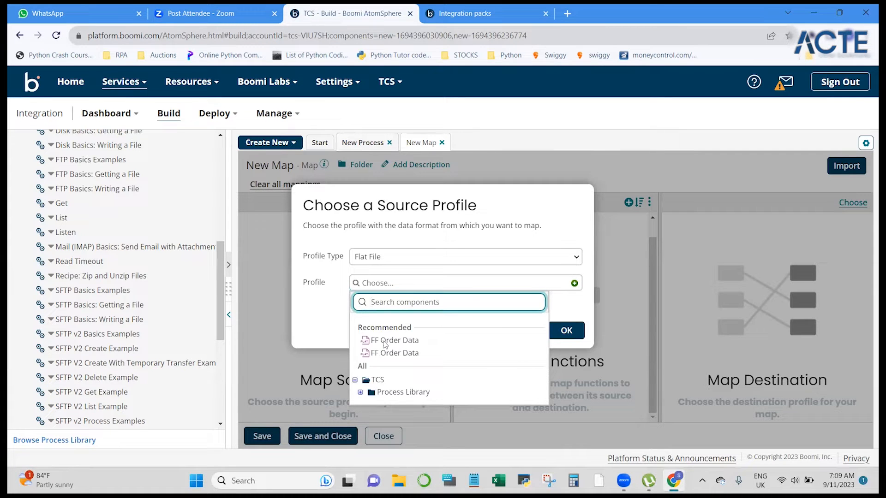
pyautogui.click(384, 341)
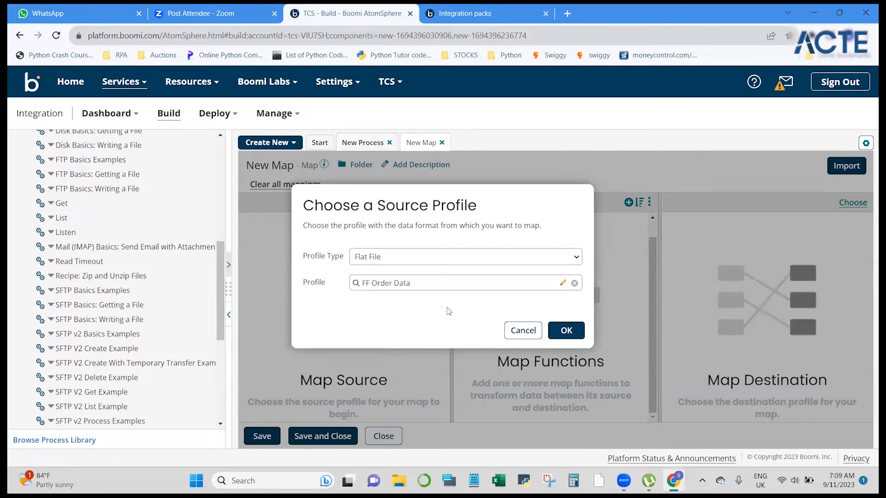
pyautogui.click(565, 333)
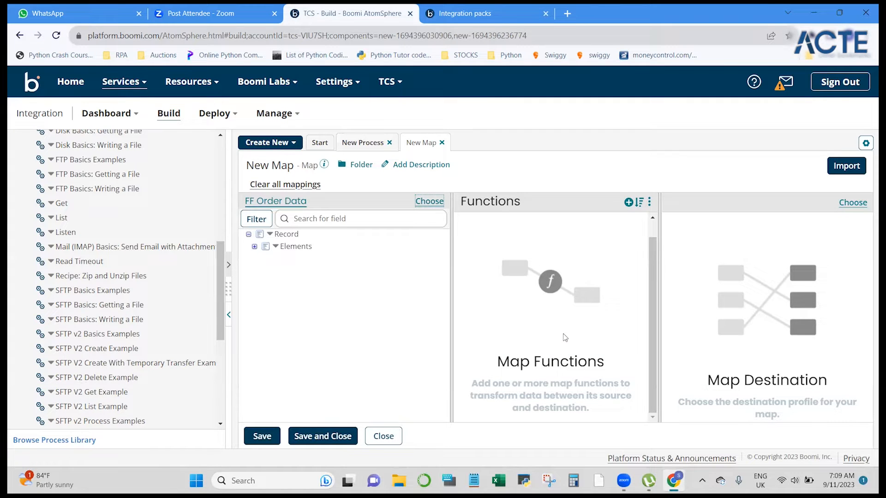
pyautogui.click(254, 248)
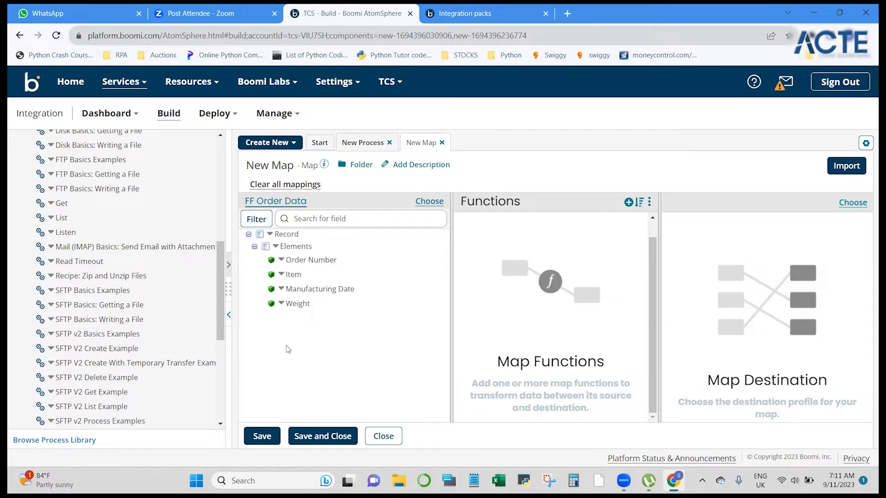
# Set the map's destination to the XML profile Shipping Order XML and expand its ShippingOrder element.
pyautogui.click(852, 203)
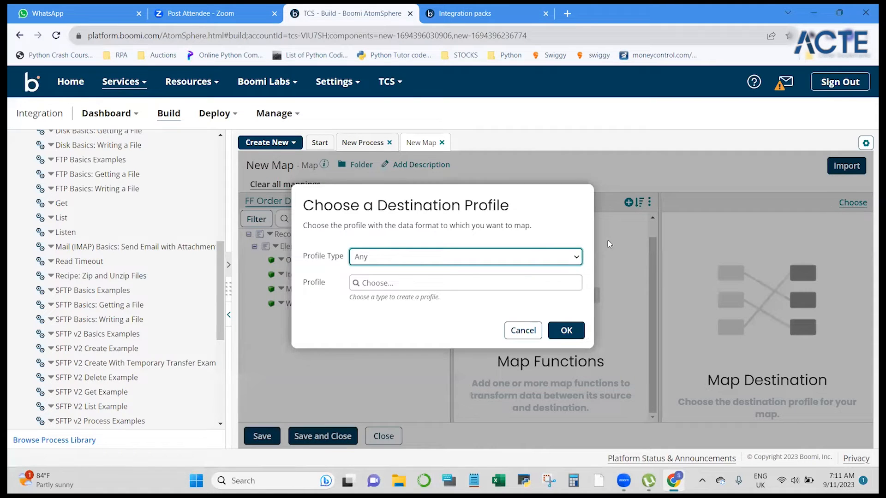
pyautogui.click(508, 258)
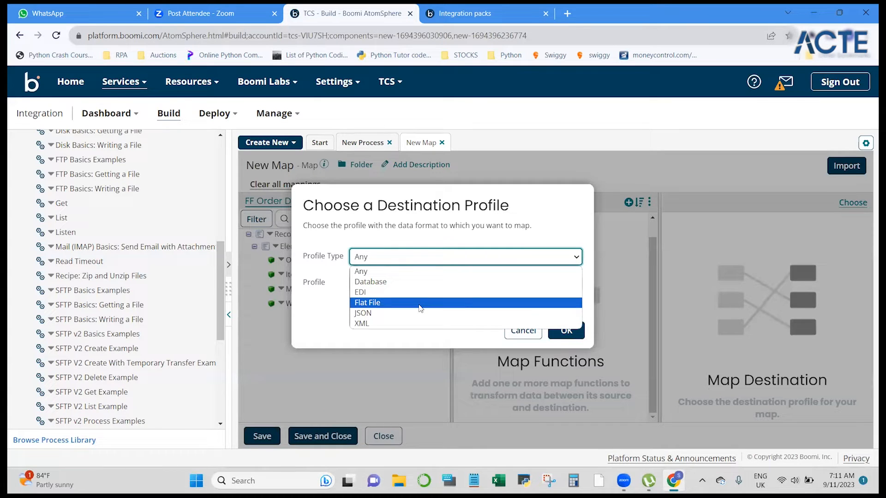
pyautogui.click(398, 325)
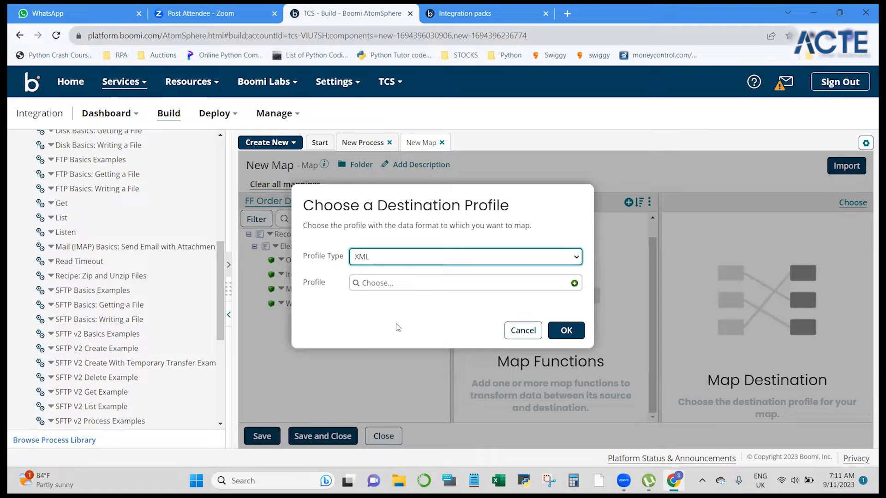
pyautogui.click(384, 284)
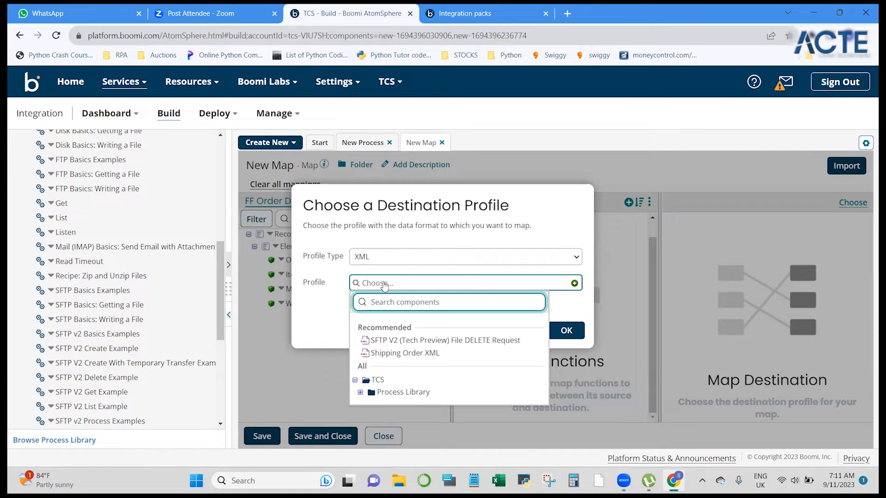
pyautogui.click(390, 354)
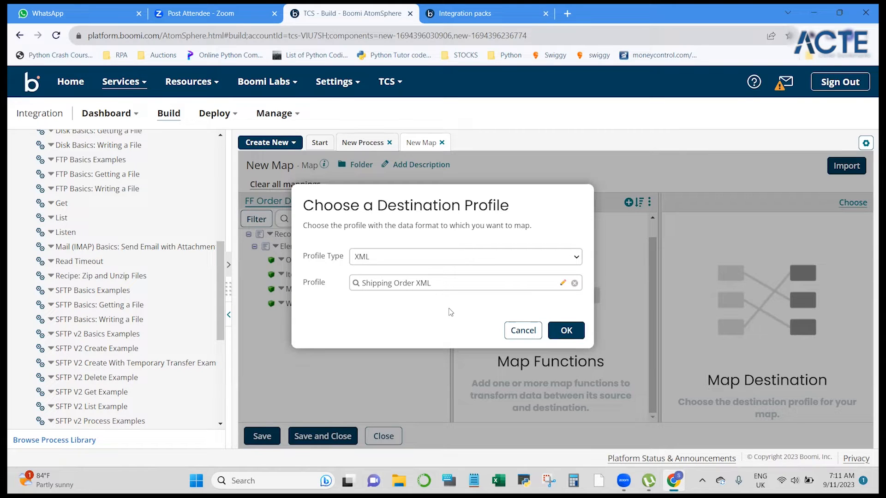
pyautogui.click(563, 336)
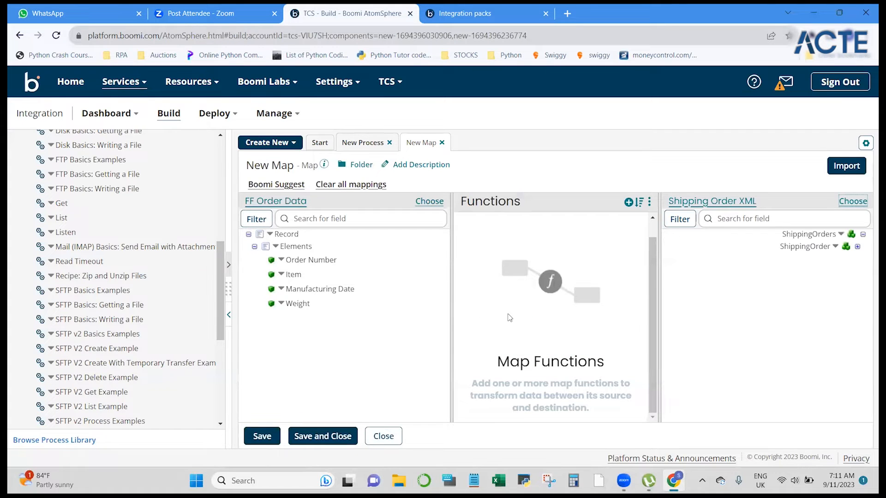
pyautogui.click(858, 248)
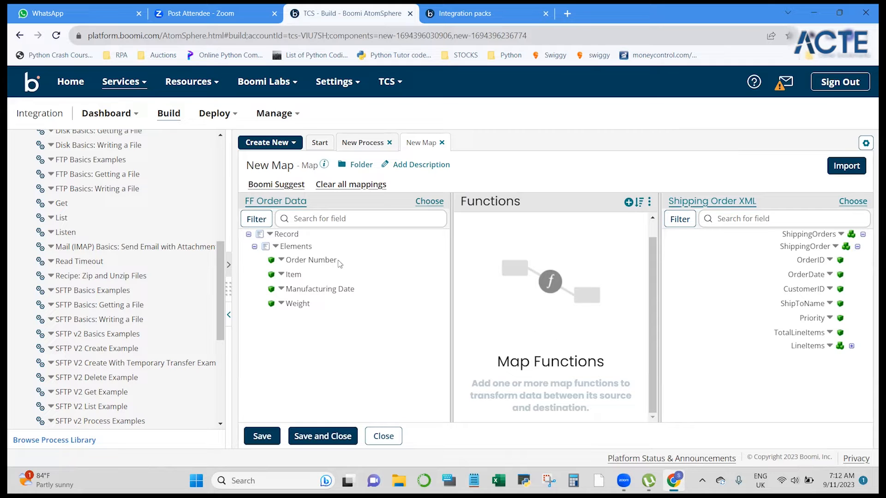
# Run Boomi Suggest and review its medium confidence matches, including the alternative source fields for LineItems/Item.
pyautogui.moveTo(333, 262); pyautogui.dragTo(798, 264)
pyautogui.click(285, 185)
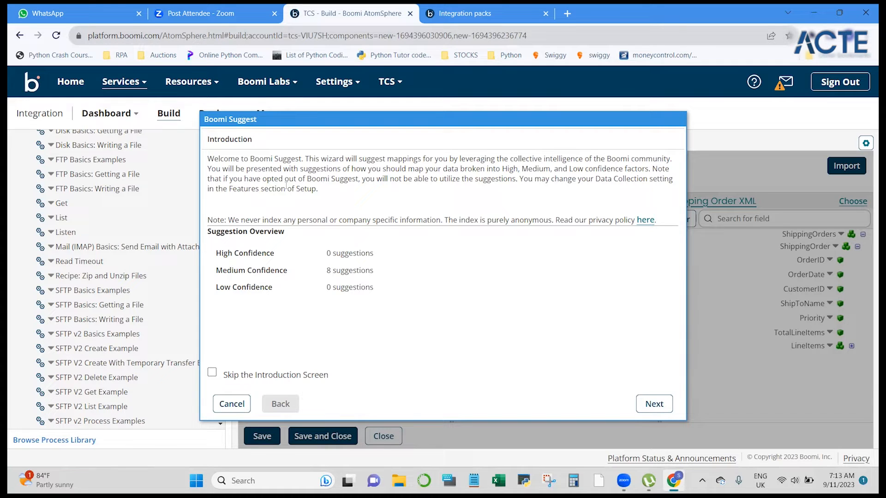
pyautogui.click(643, 407)
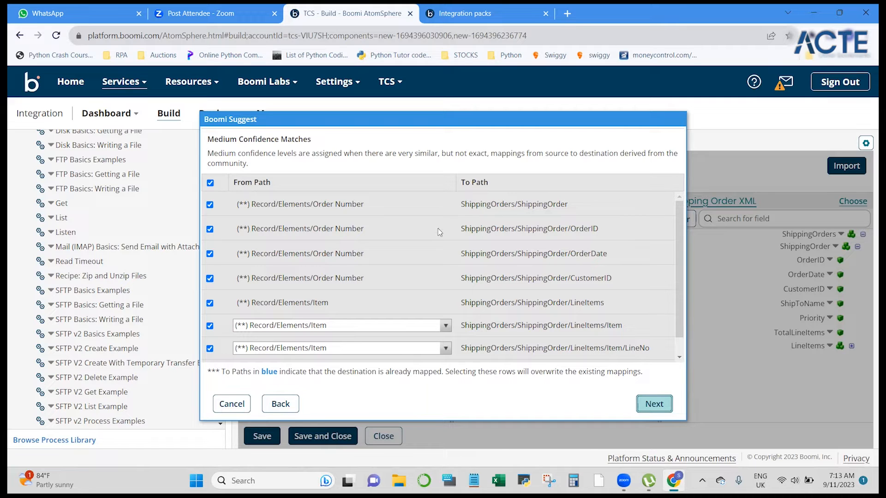
pyautogui.click(210, 206)
pyautogui.click(210, 205)
pyautogui.click(210, 206)
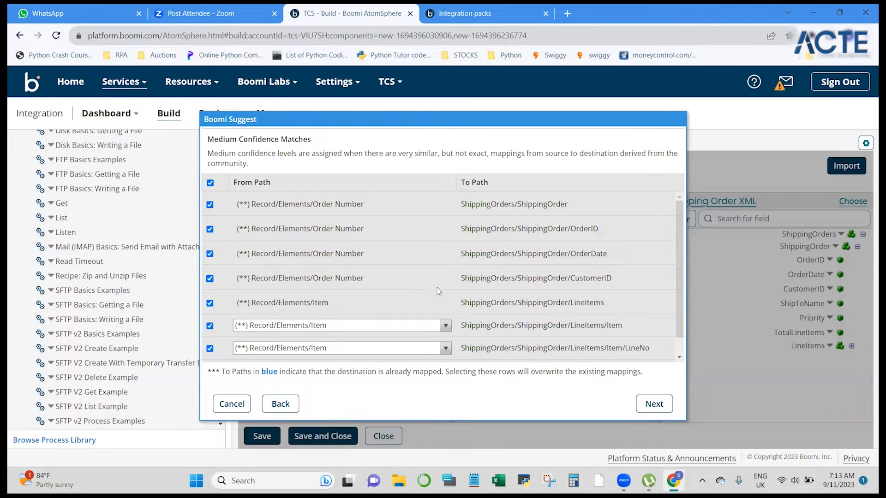
pyautogui.scroll(-1, 491, 262)
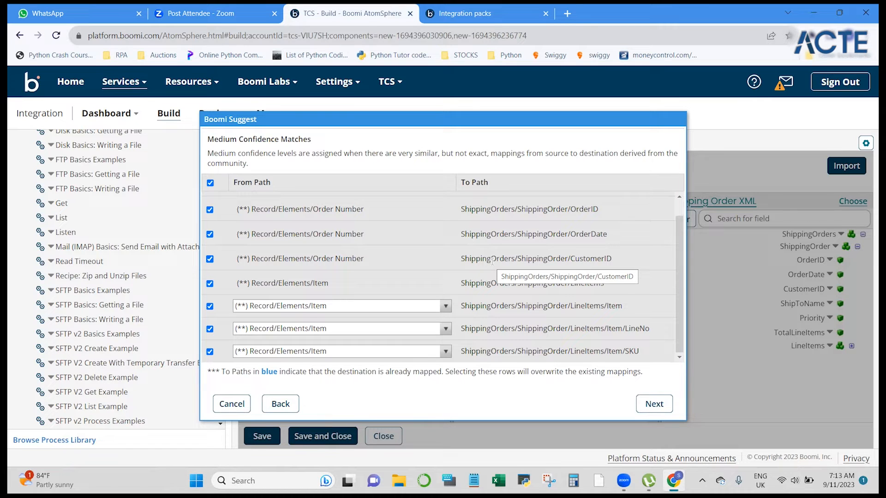
pyautogui.click(445, 307)
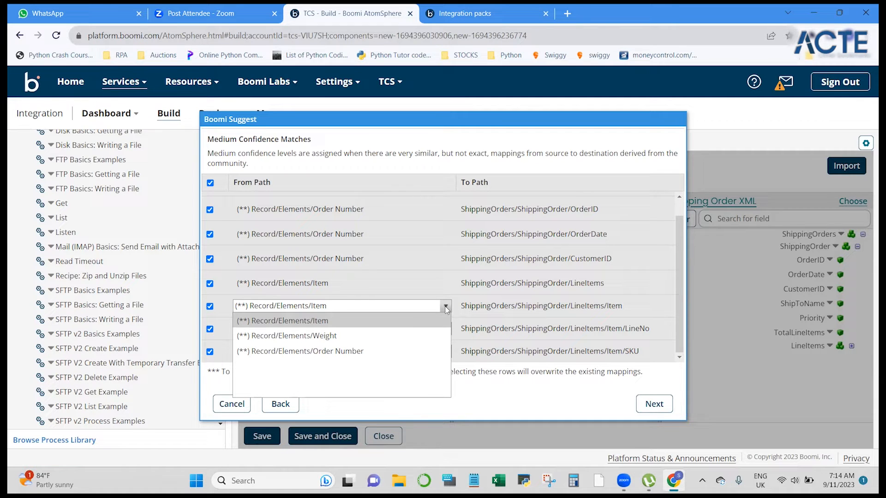
pyautogui.click(506, 394)
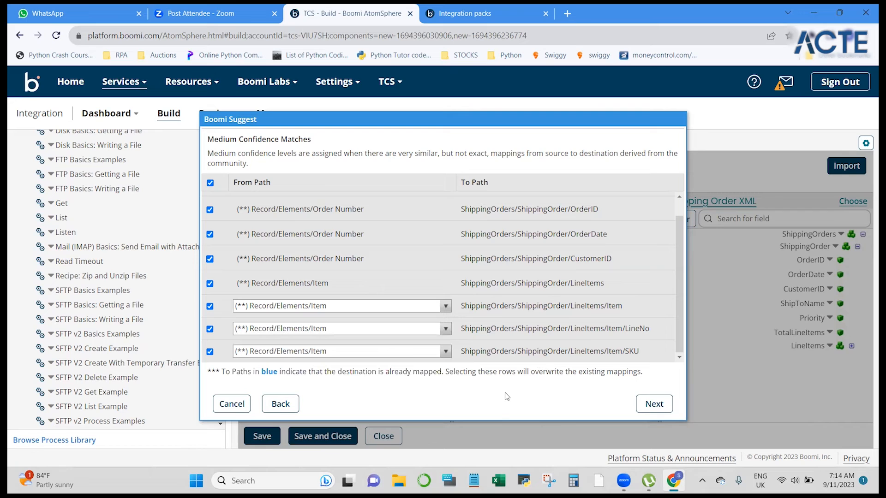
pyautogui.click(653, 405)
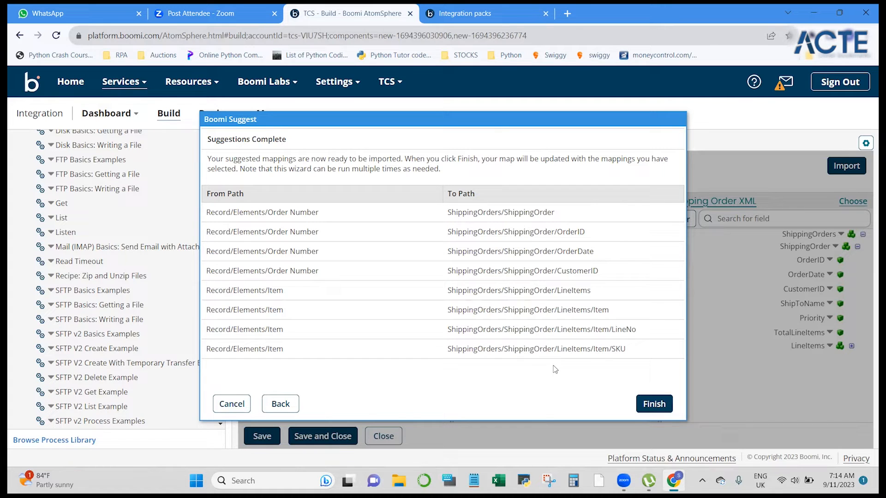
# Exclude the Order Number to ShippingOrder match and import the remaining suggested mappings into the map.
pyautogui.click(277, 406)
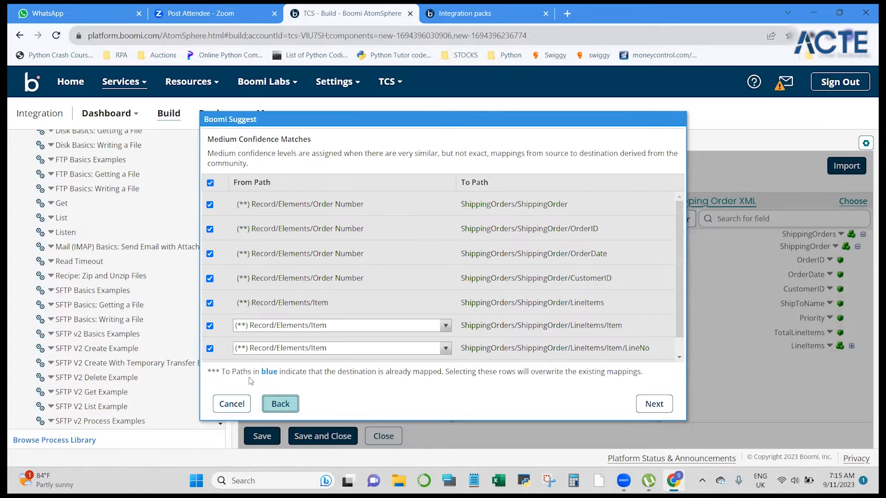
pyautogui.click(210, 205)
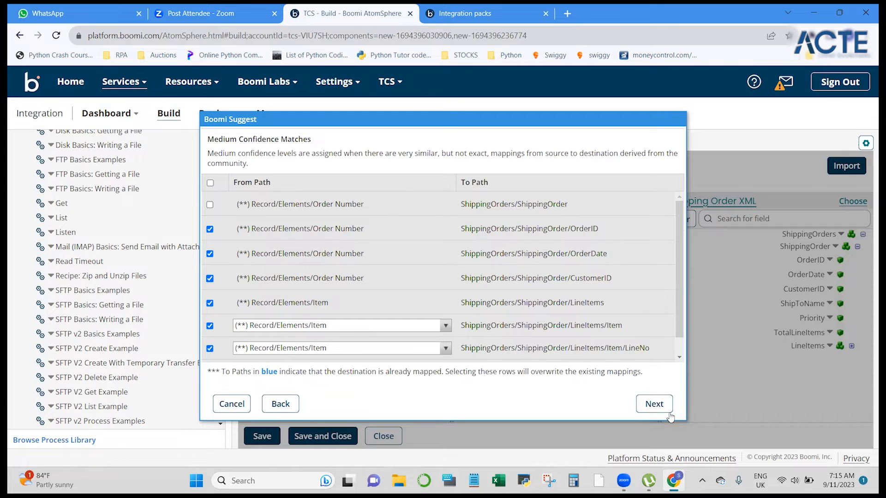
pyautogui.click(652, 404)
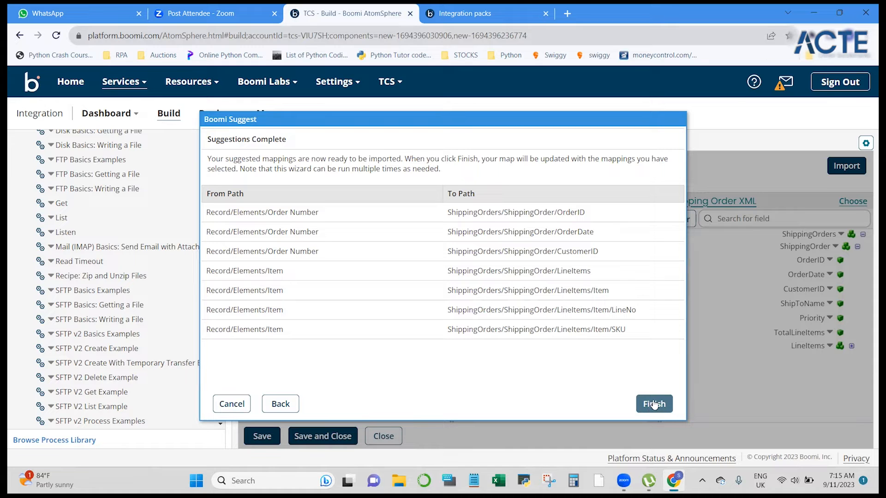
pyautogui.click(653, 404)
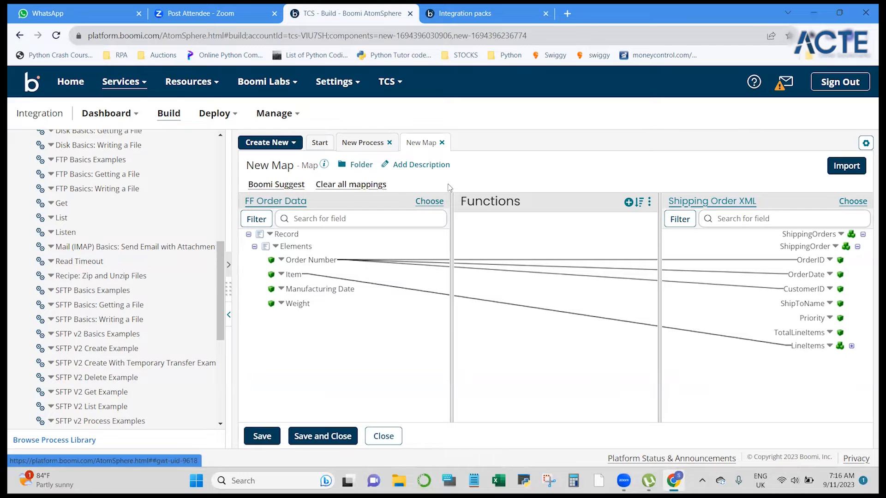
# Clear all the suggested mappings and expand the source Elements and the destination ShippingOrder again.
pyautogui.click(366, 185)
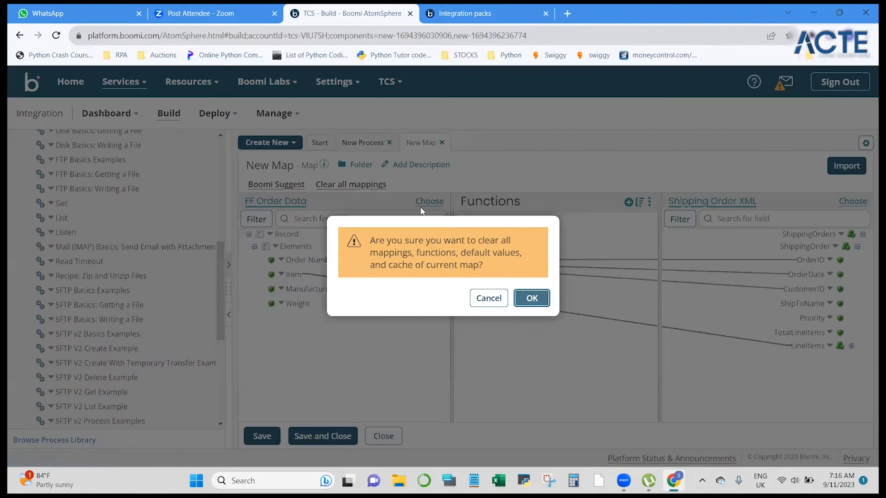
pyautogui.click(532, 299)
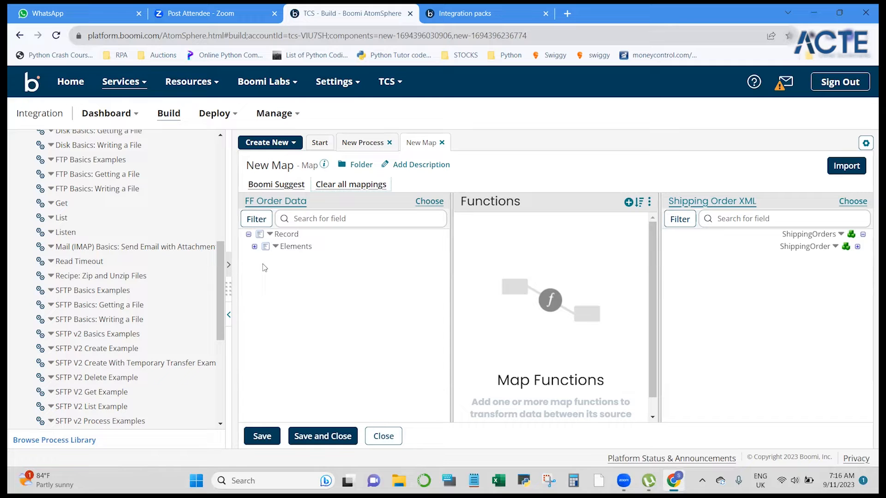
pyautogui.click(254, 246)
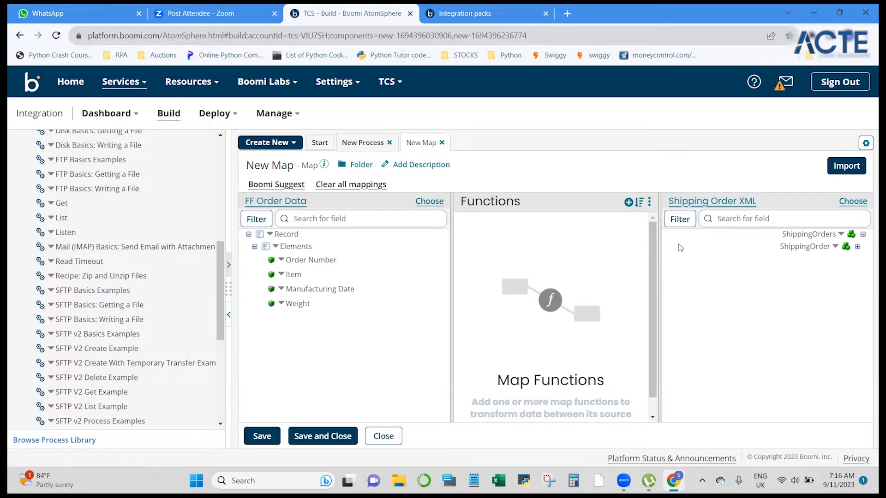
pyautogui.click(858, 247)
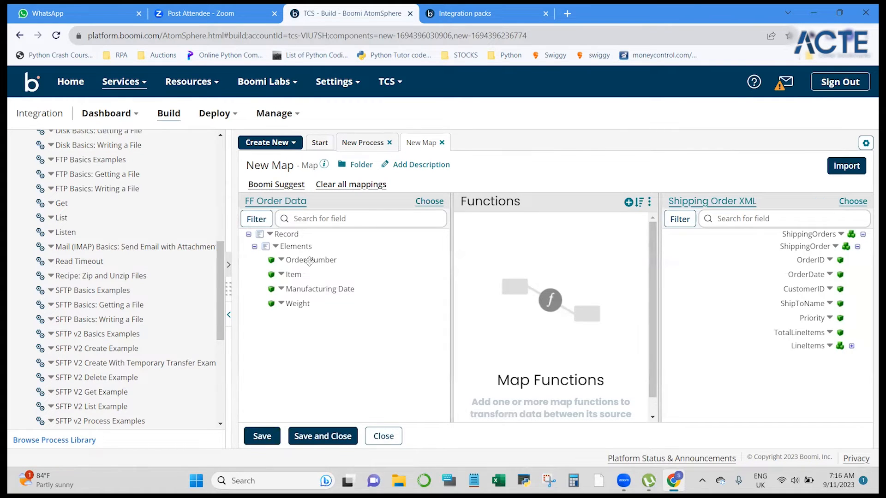
# Map Order Number to OrderID and OrderDate, and Item to LineItems.
pyautogui.moveTo(310, 261); pyautogui.dragTo(814, 262)
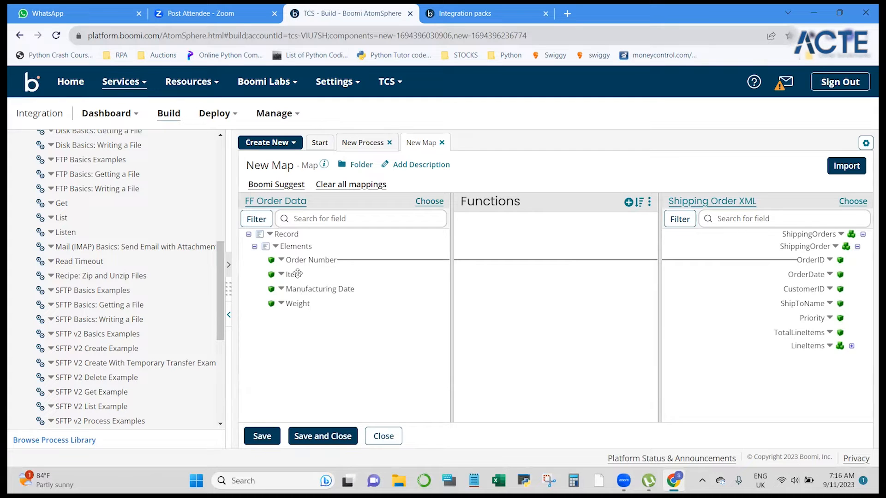
pyautogui.moveTo(292, 274); pyautogui.dragTo(806, 351)
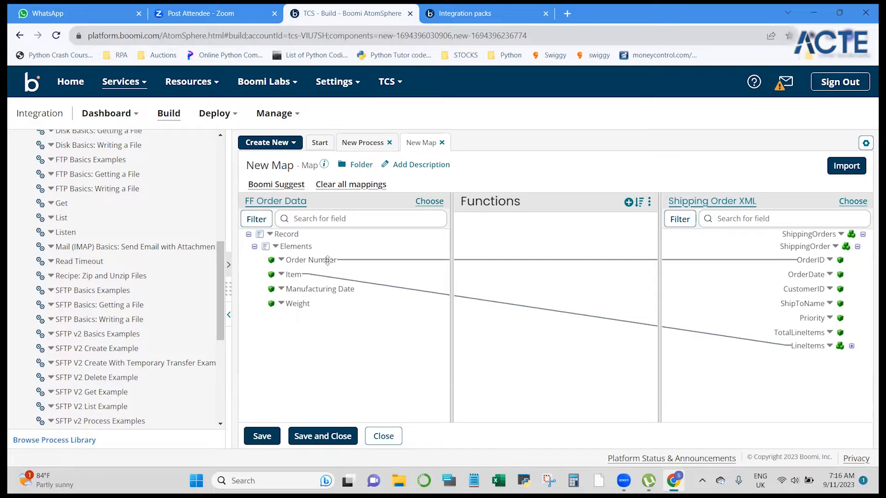
pyautogui.moveTo(335, 259); pyautogui.dragTo(787, 305)
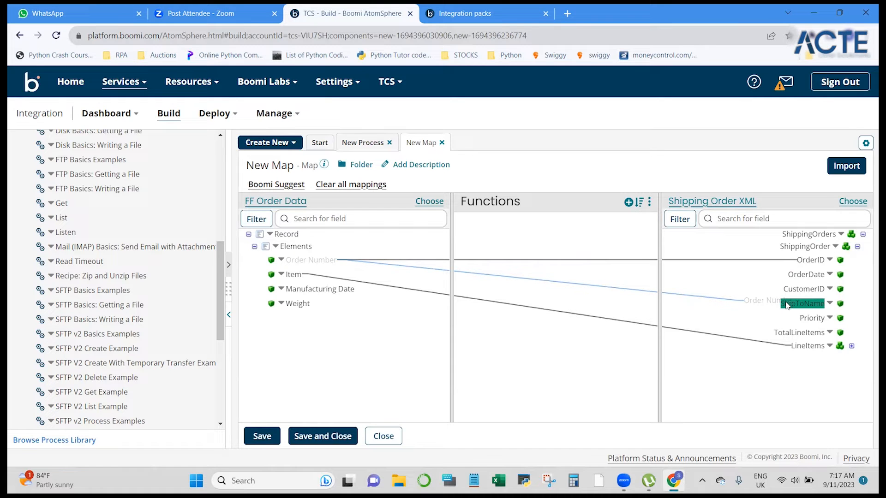
pyautogui.moveTo(787, 305); pyautogui.dragTo(795, 275)
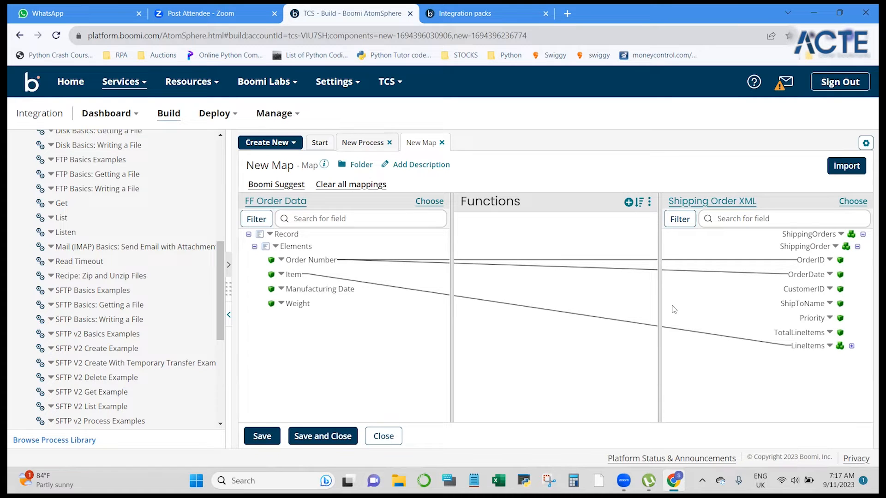
# Add the first user-defined Format Order Number function from the Process Library and try to connect Order Number to its Order input.
pyautogui.click(629, 203)
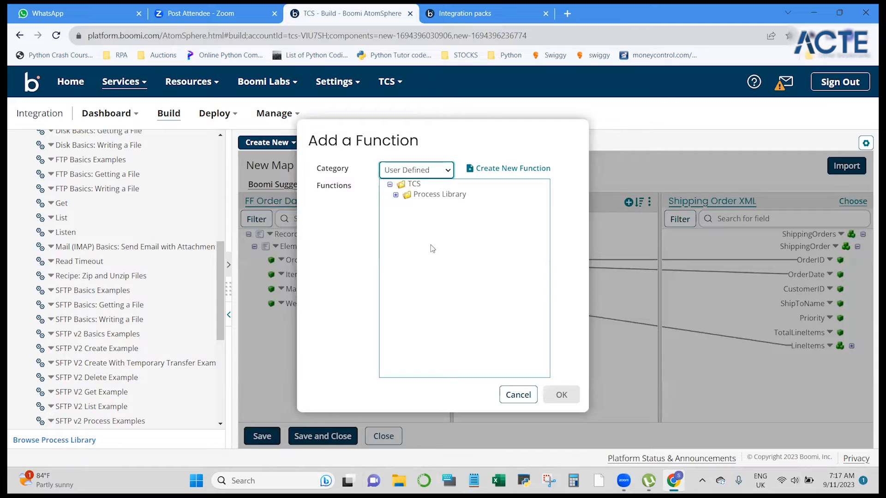
pyautogui.click(396, 196)
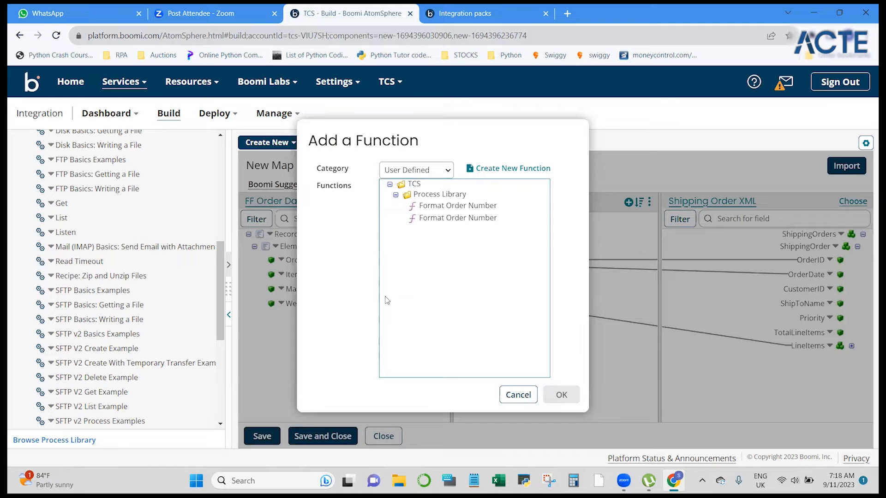
pyautogui.click(483, 207)
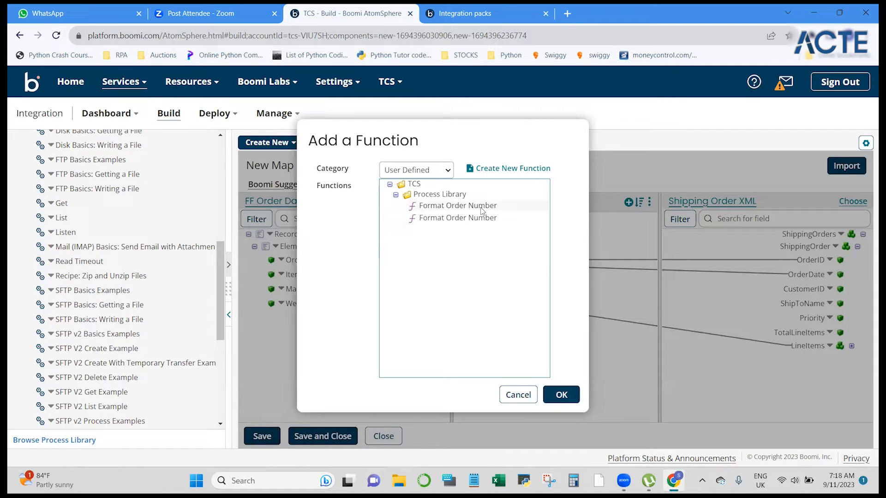
pyautogui.click(568, 393)
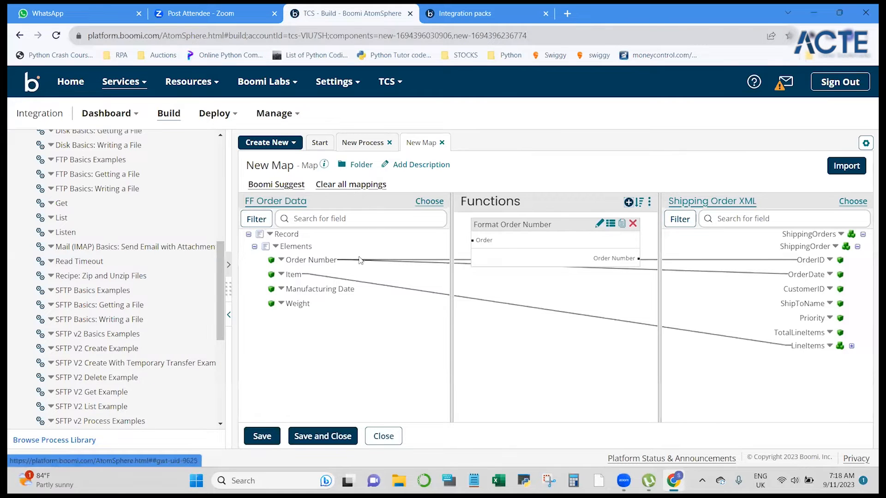
pyautogui.moveTo(311, 261); pyautogui.dragTo(471, 240)
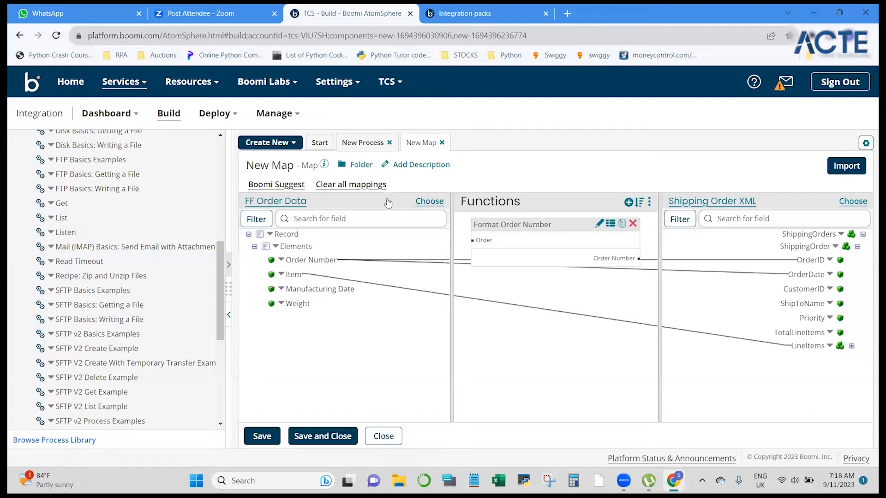
# Clear all mappings and functions from the map and re-add the first user-defined Format Order Number function from the Process Library.
pyautogui.click(368, 186)
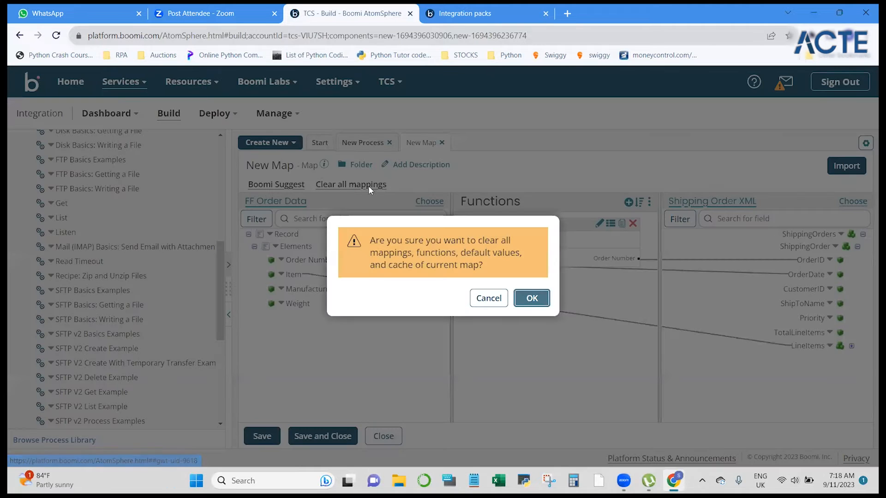
pyautogui.click(532, 299)
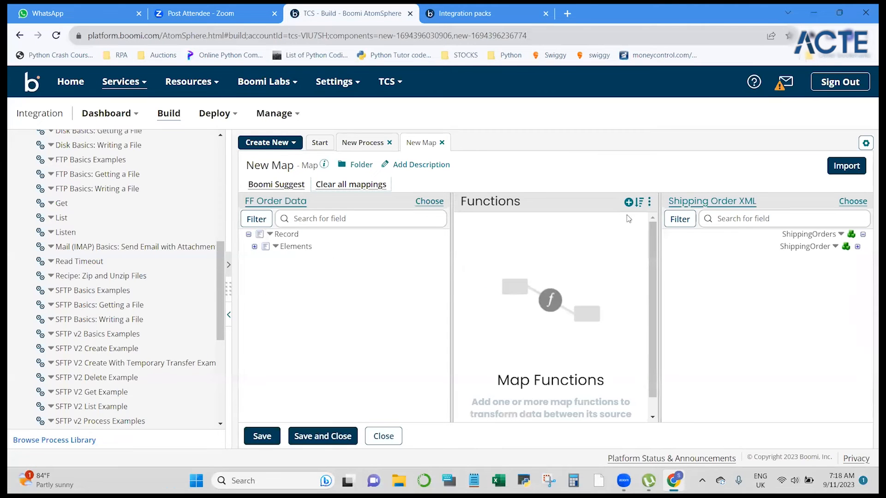
pyautogui.click(629, 202)
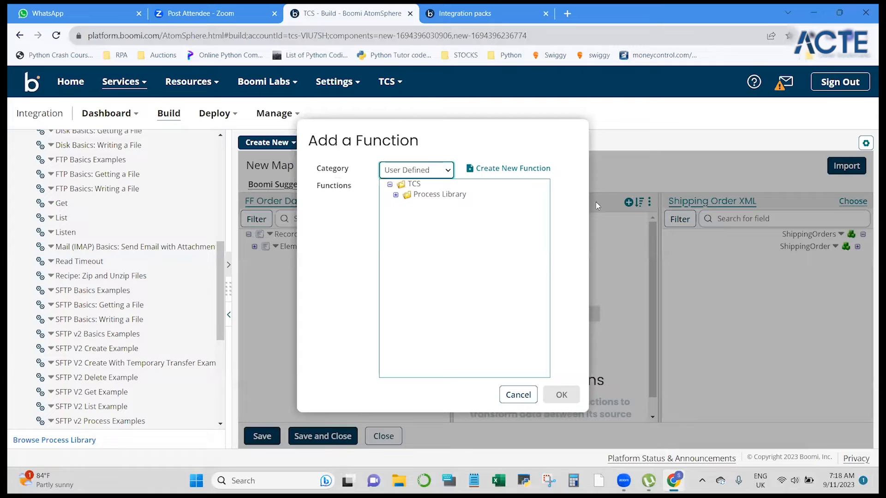
pyautogui.click(396, 195)
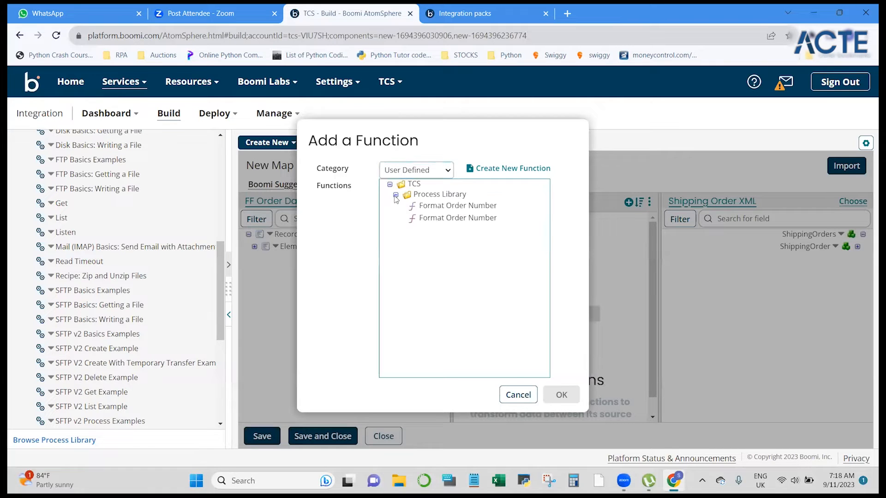
pyautogui.click(432, 210)
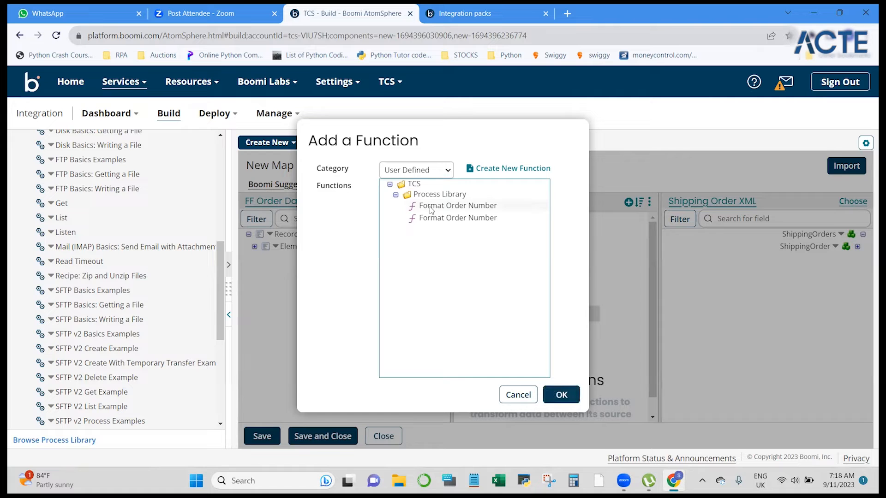
pyautogui.click(562, 396)
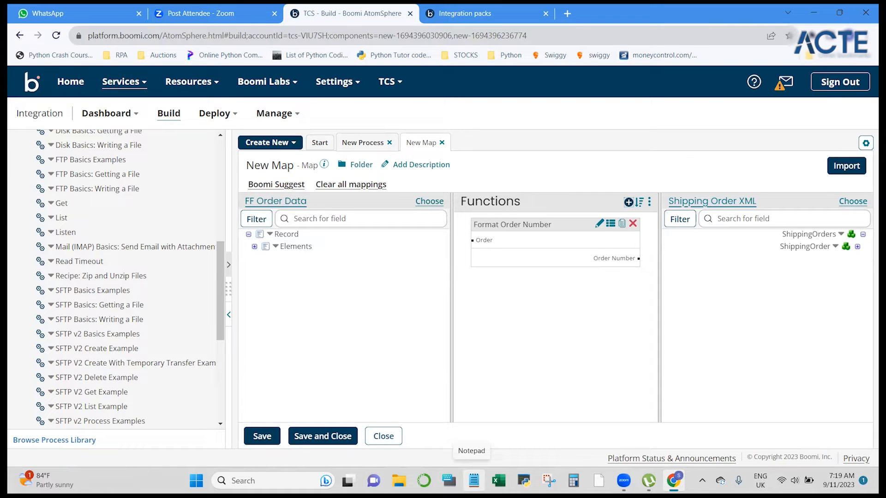
# Open the Format Order Number function for editing and examine its Scripting and String Prepend steps.
pyautogui.click(599, 224)
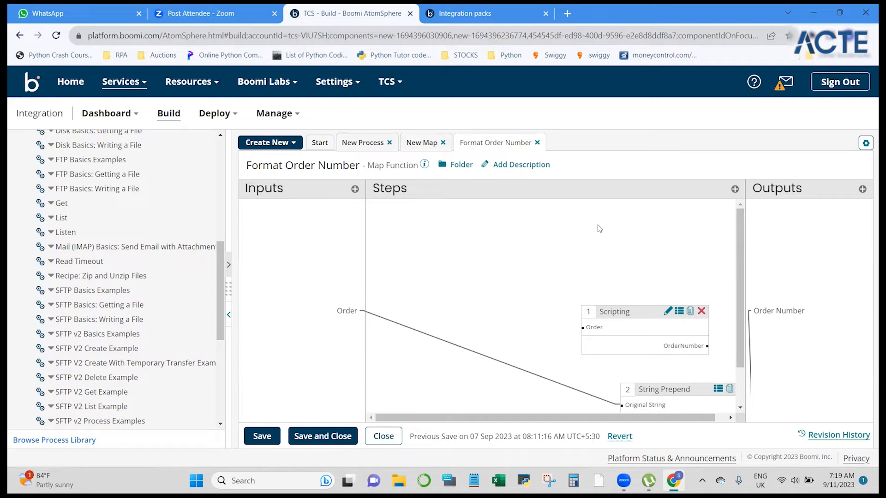
pyautogui.scroll(-1, 599, 229)
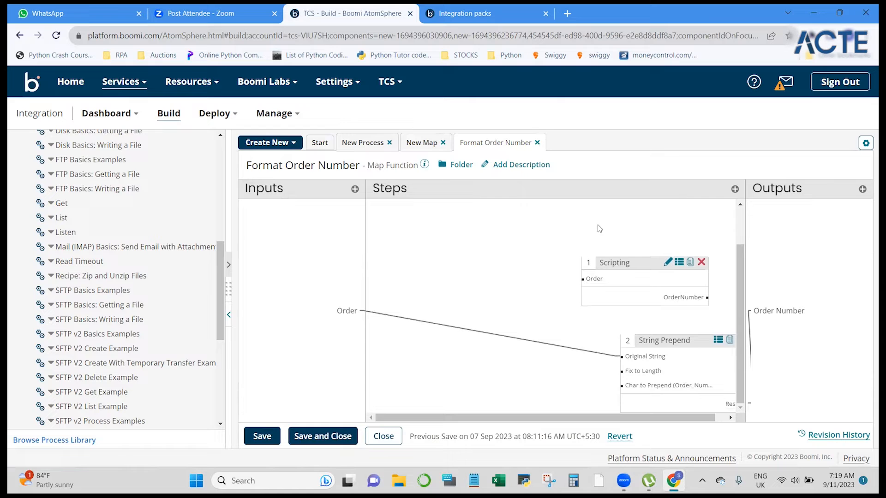
pyautogui.click(731, 417)
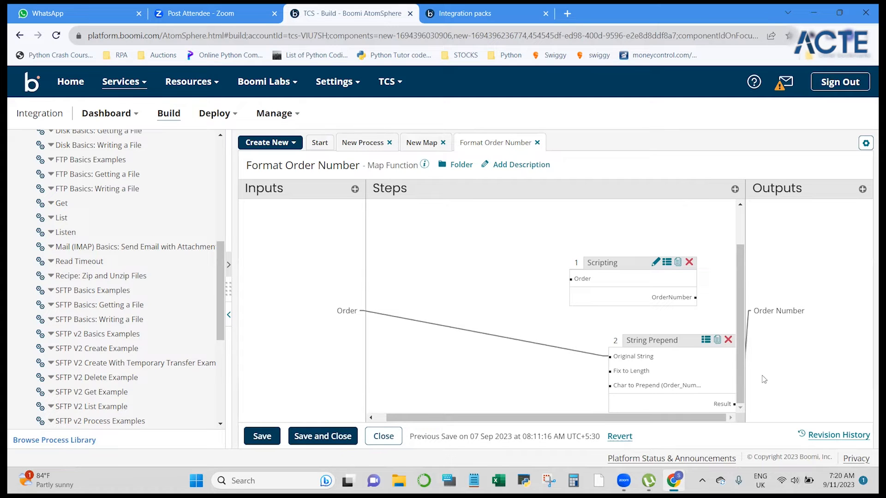
# Examine the Scripting step's inline script, language choices, inputs and outputs, and leave without saving changes.
pyautogui.click(657, 264)
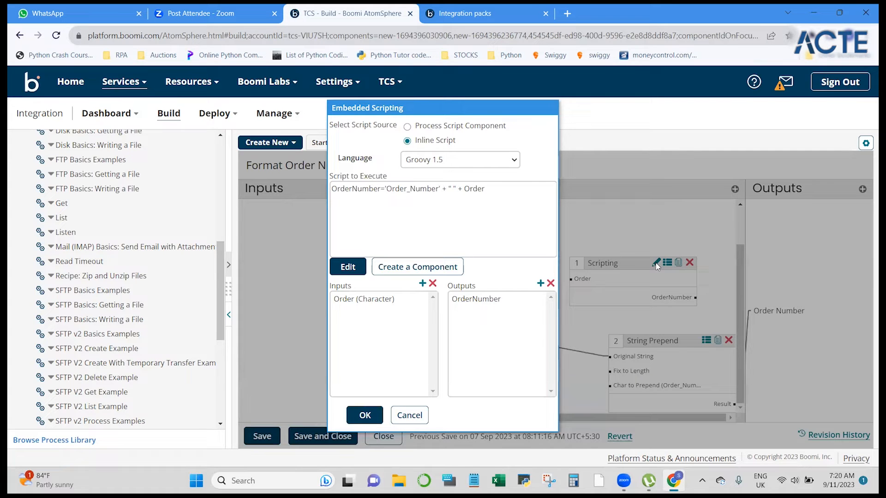
pyautogui.click(479, 193)
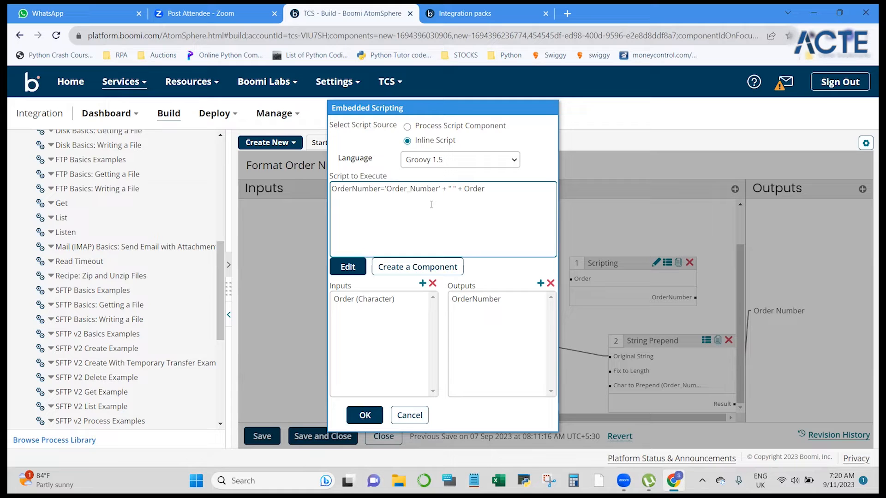
pyautogui.click(489, 160)
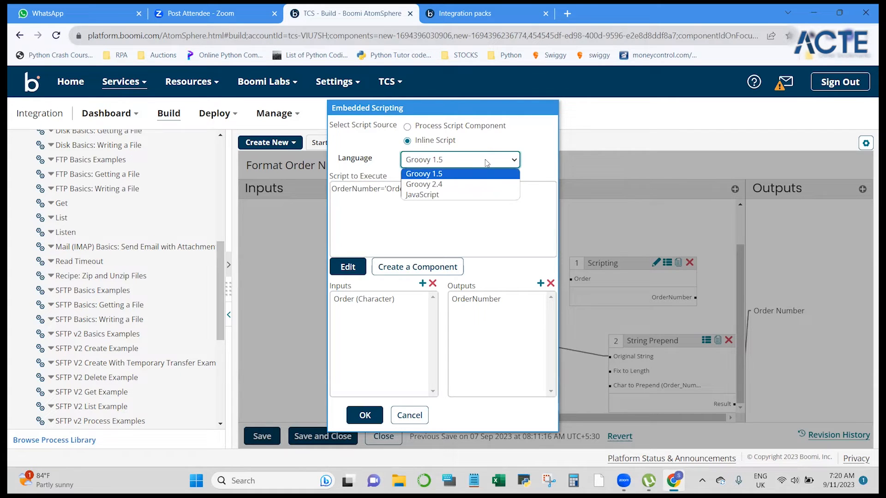
pyautogui.click(487, 161)
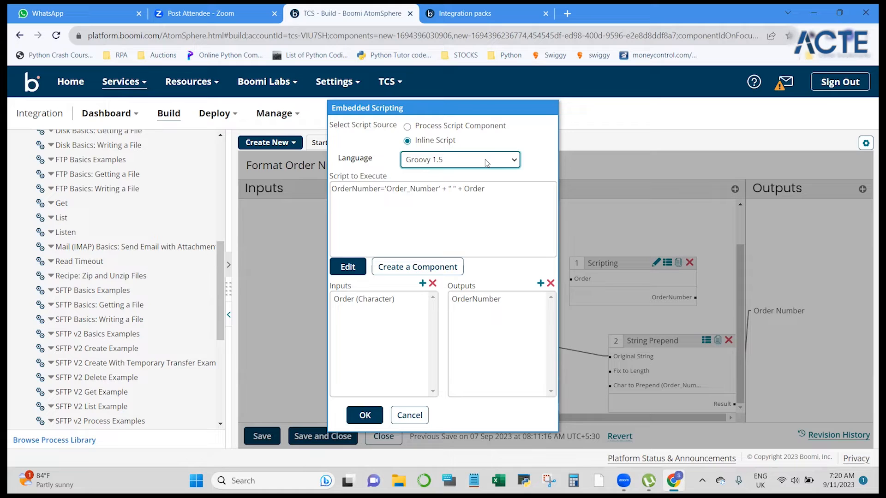
pyautogui.click(390, 228)
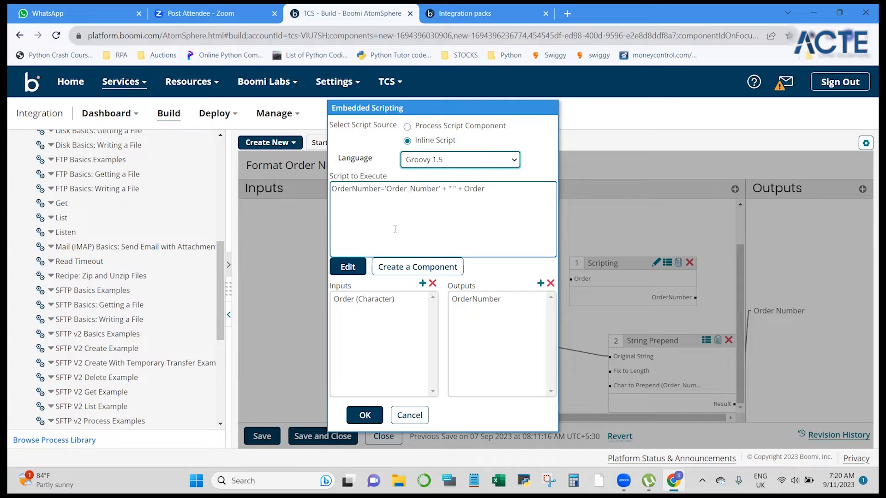
pyautogui.click(489, 190)
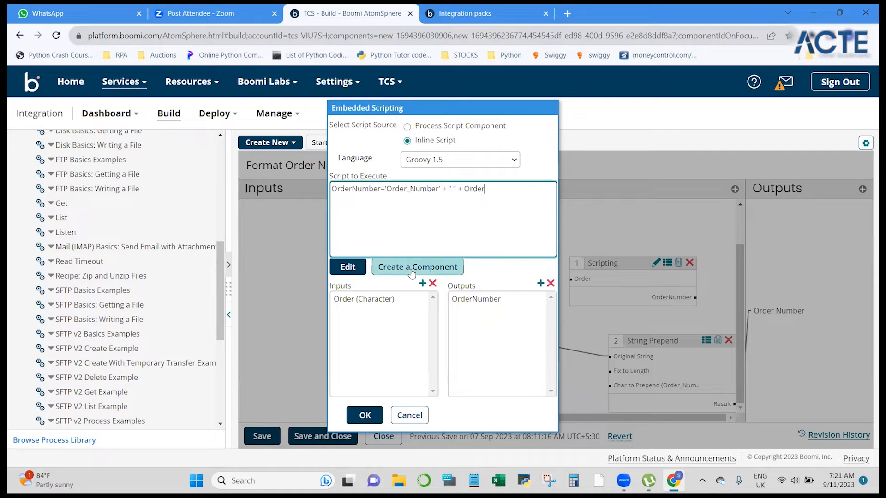
pyautogui.click(404, 417)
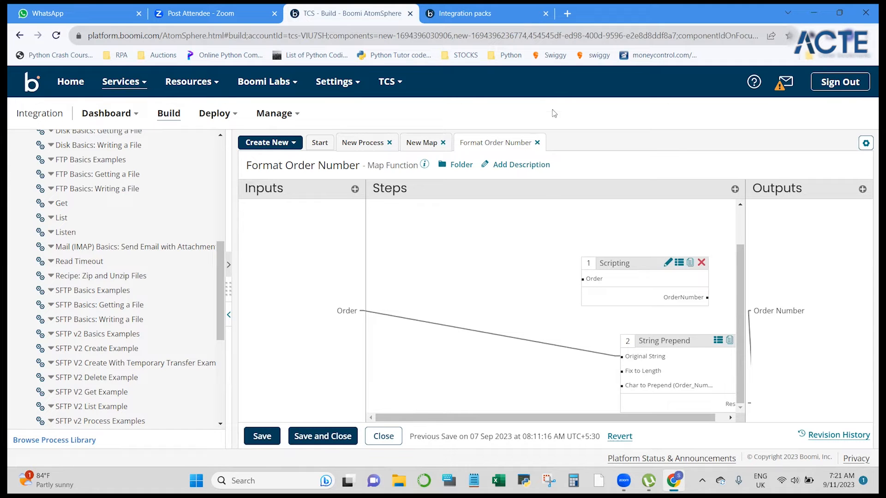
# In the Format Order Number function, try linking the Order input to Scripting's Order, and connect it to String Prepend's Fix to Length.
pyautogui.click(424, 145)
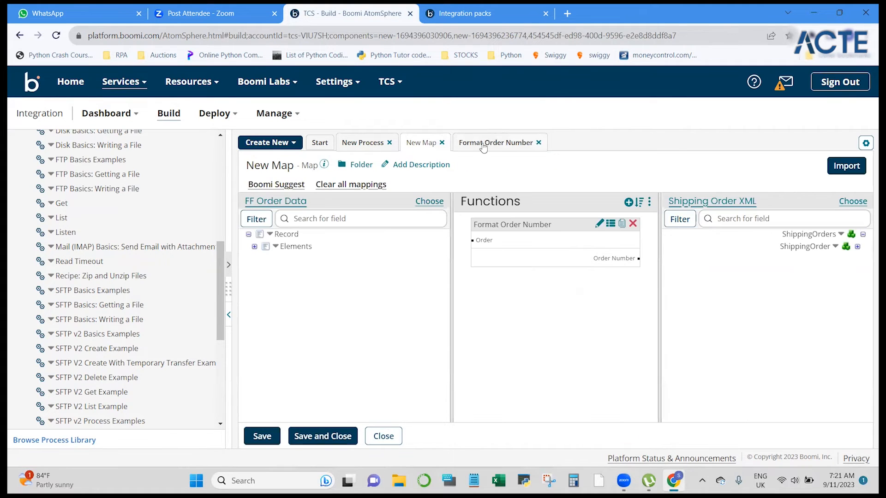
pyautogui.click(497, 146)
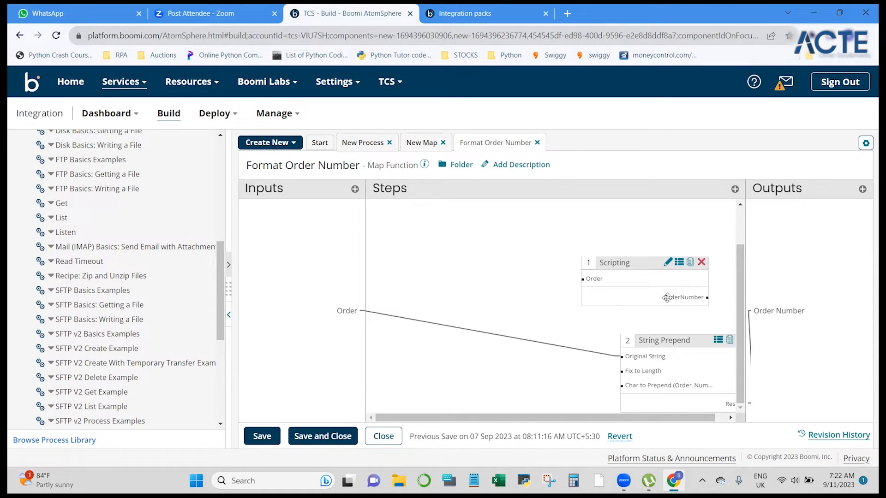
pyautogui.hscroll(1, 662, 370)
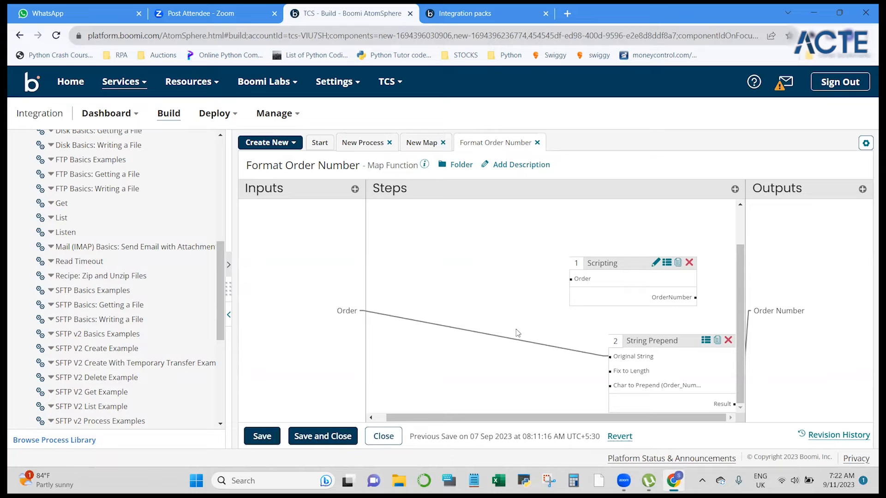
pyautogui.moveTo(351, 311); pyautogui.dragTo(572, 280)
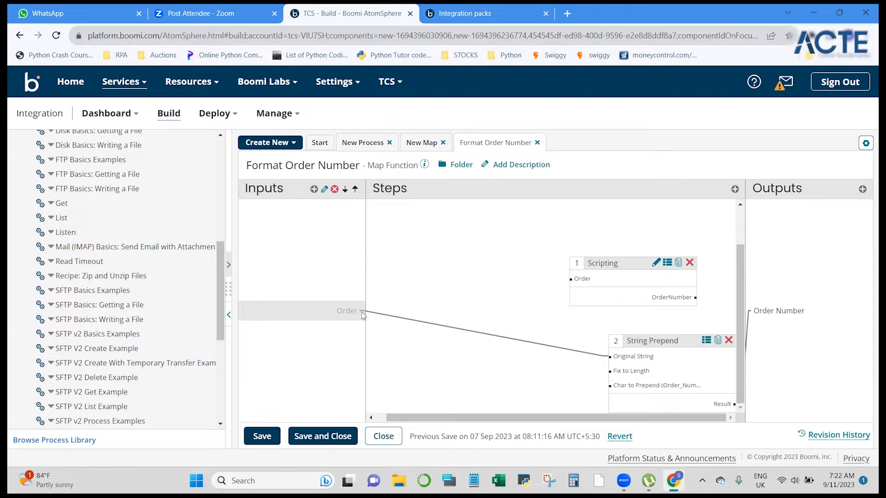
pyautogui.moveTo(333, 307); pyautogui.dragTo(613, 376)
pyautogui.moveTo(346, 311); pyautogui.dragTo(631, 375)
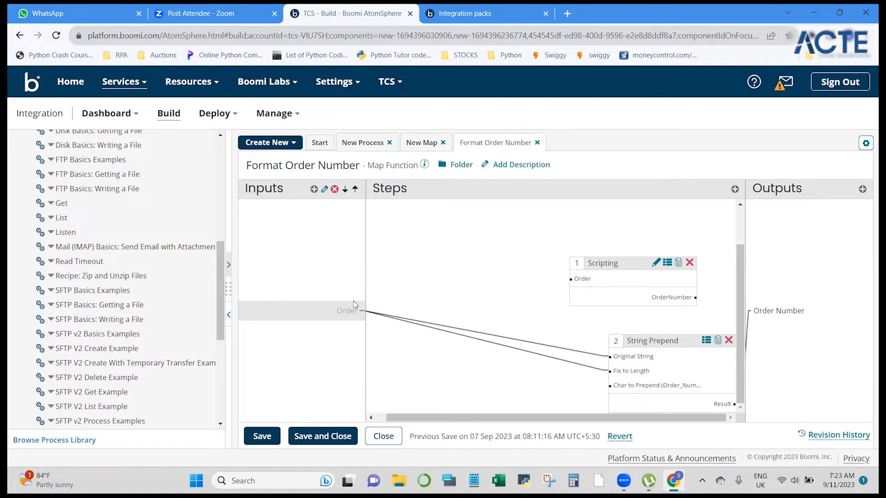
# Remove the link between the Order input and String Prepend's Original String.
pyautogui.rightClick(529, 347)
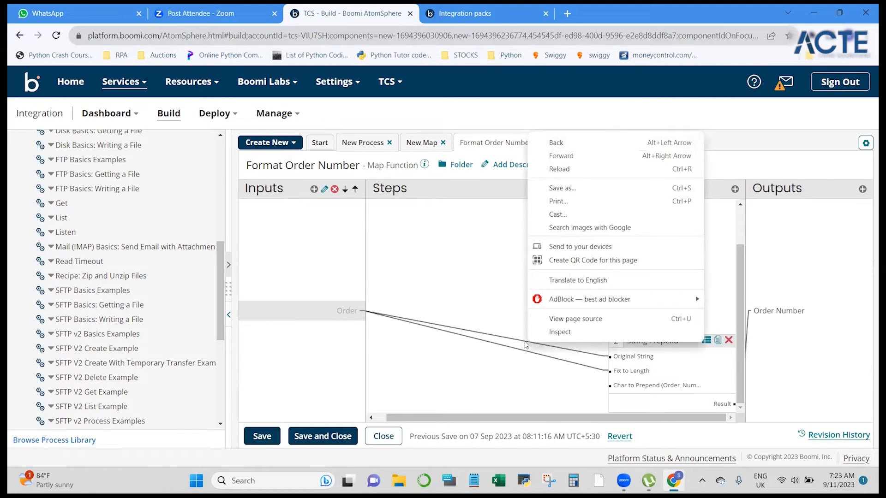
pyautogui.click(526, 345)
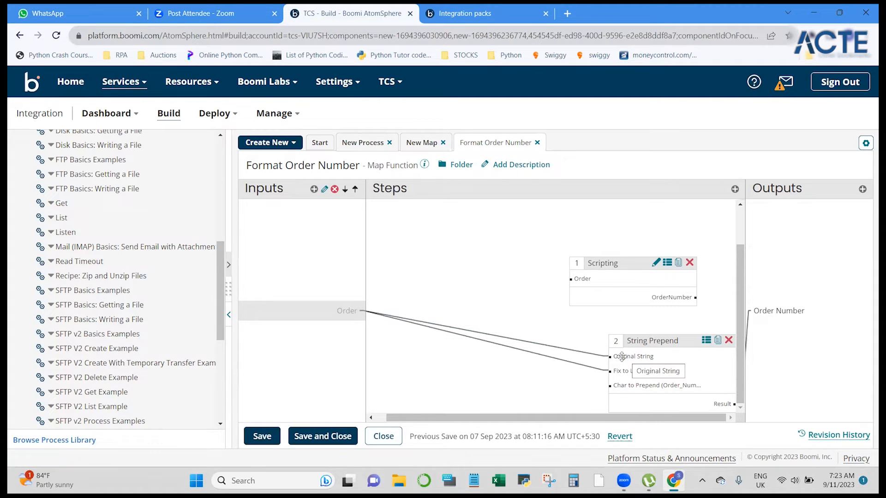
pyautogui.moveTo(622, 356); pyautogui.dragTo(339, 310)
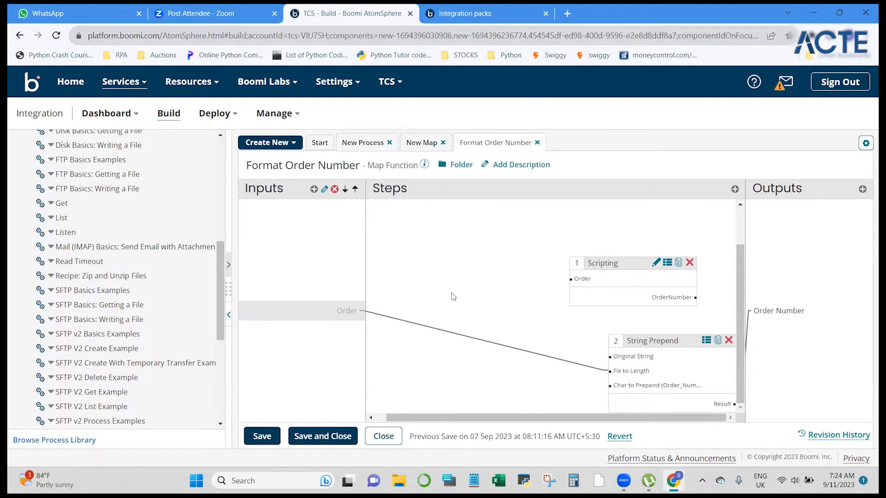
# Expand Map Functions and Maps in the Process Library to view their components.
pyautogui.scroll(5, 158, 247)
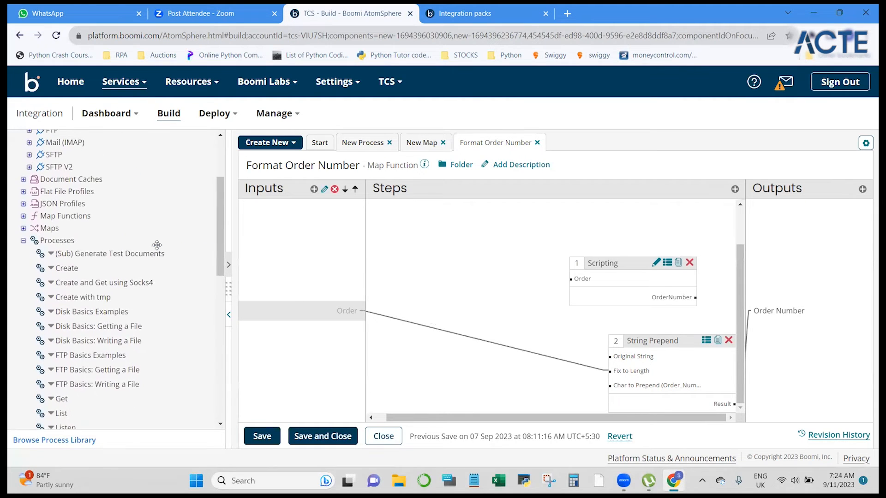
pyautogui.scroll(3, 158, 249)
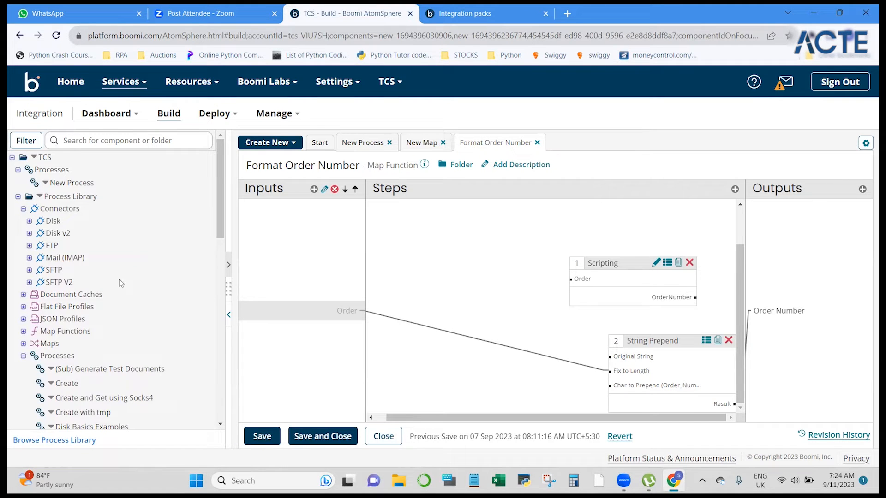
pyautogui.click(24, 331)
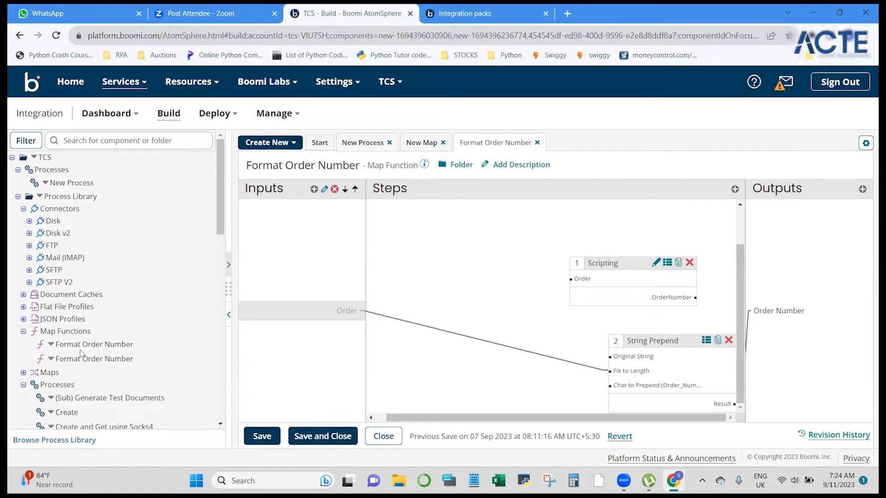
pyautogui.click(23, 373)
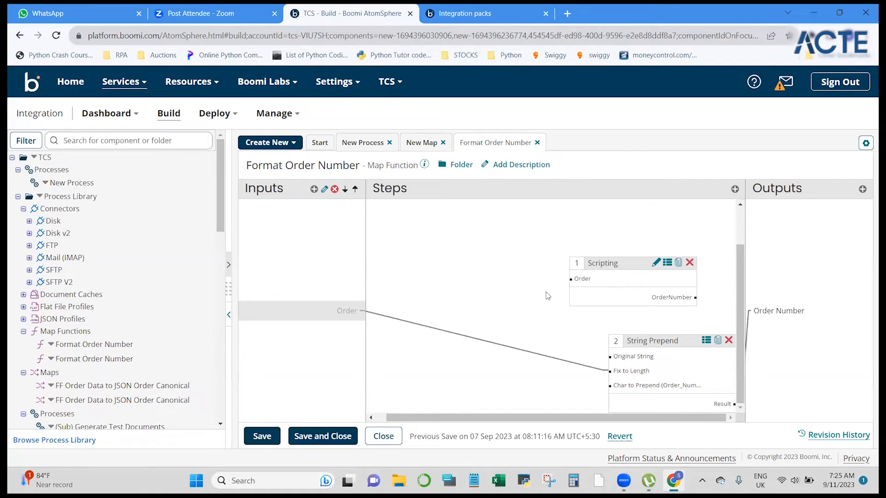
pyautogui.hscroll(-1, 579, 299)
pyautogui.hscroll(1, 579, 299)
# In New Map, map Order Number to Format Order Number's Order input and the function's Order Number output to OrderID.
pyautogui.click(422, 147)
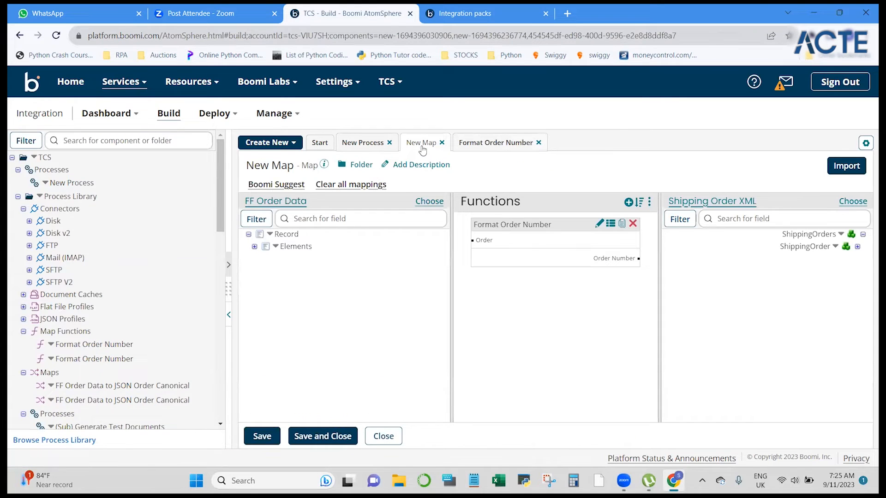
pyautogui.click(254, 247)
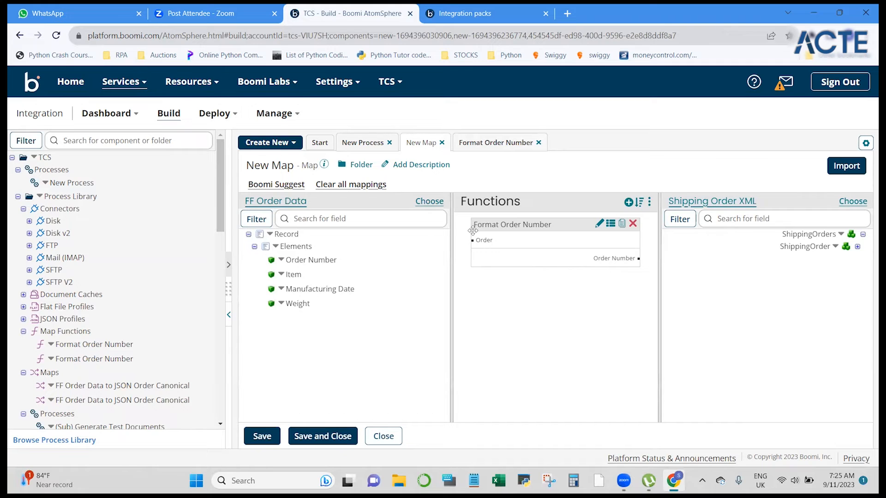
pyautogui.click(858, 247)
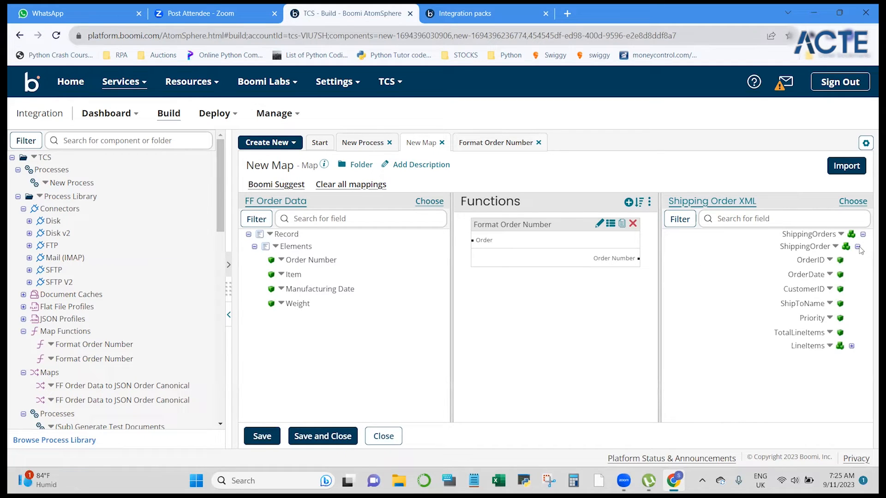
pyautogui.moveTo(323, 262); pyautogui.dragTo(480, 242)
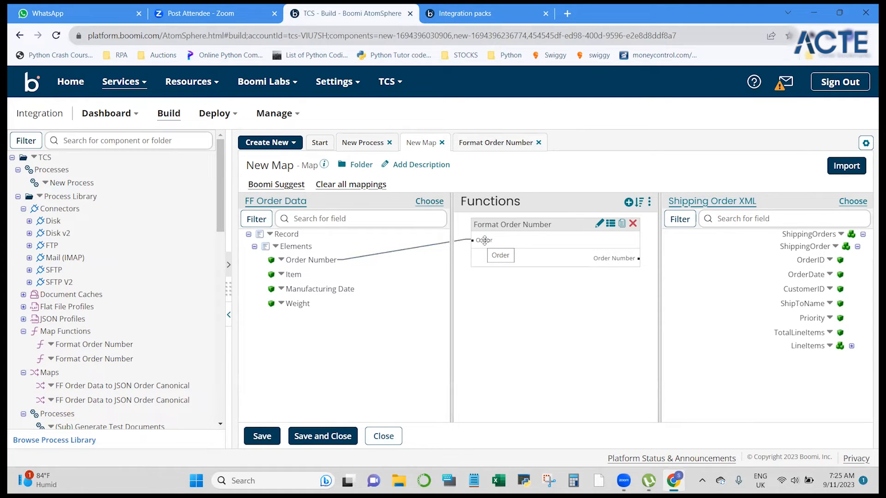
pyautogui.moveTo(616, 259); pyautogui.dragTo(803, 261)
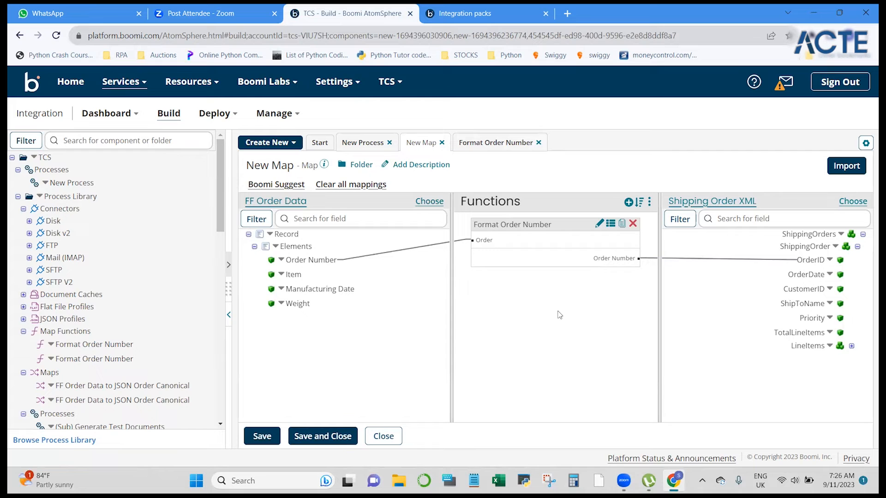
# Return to New Process and discard the pending changes in the Map shape's settings.
pyautogui.click(365, 144)
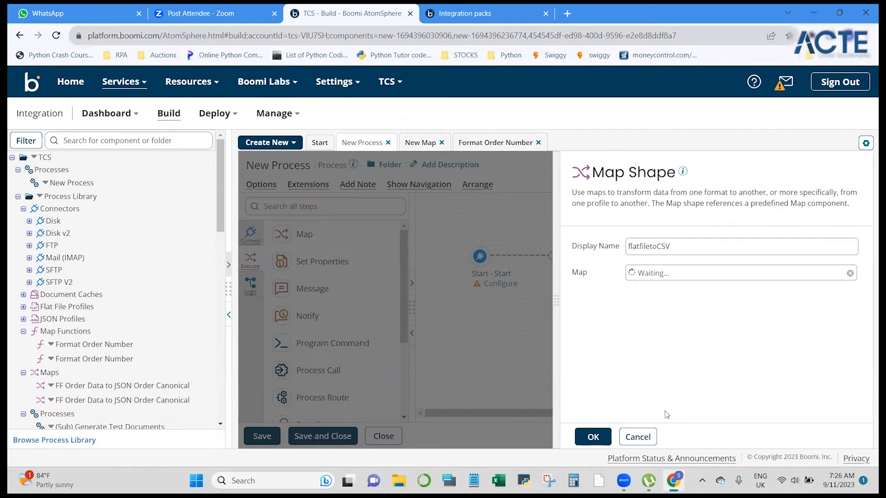
pyautogui.click(637, 437)
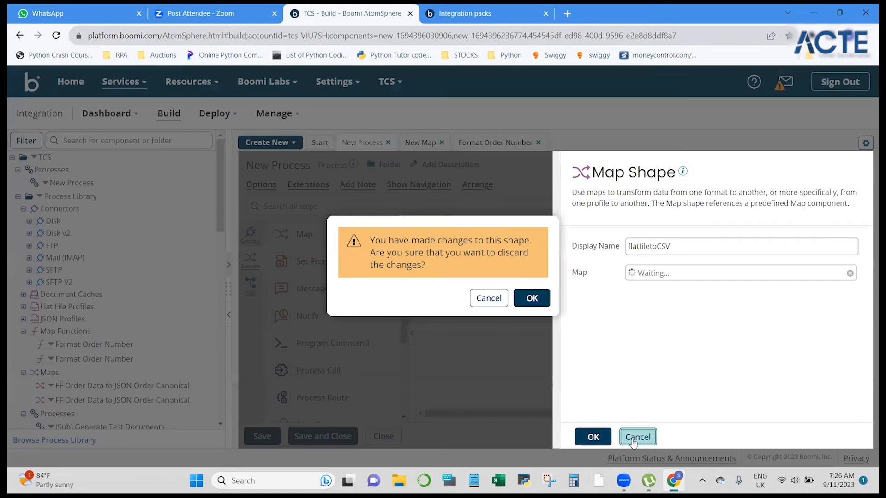
pyautogui.click(539, 298)
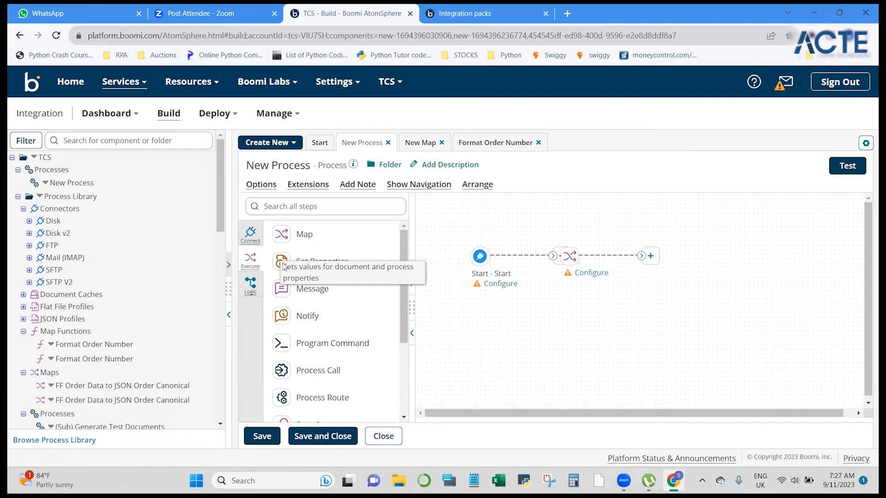
# Connect the Map shape to the Start shape and add a Set Properties shape after the Map.
pyautogui.moveTo(576, 255)
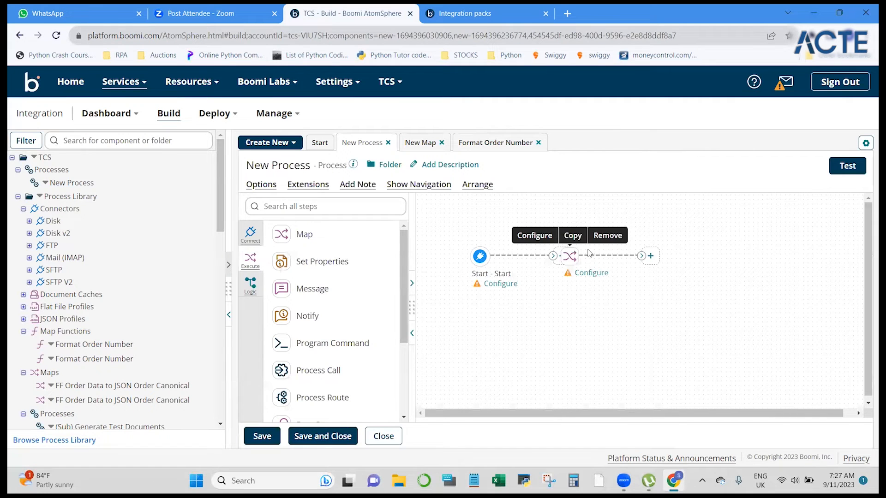
pyautogui.moveTo(572, 256); pyautogui.dragTo(559, 257)
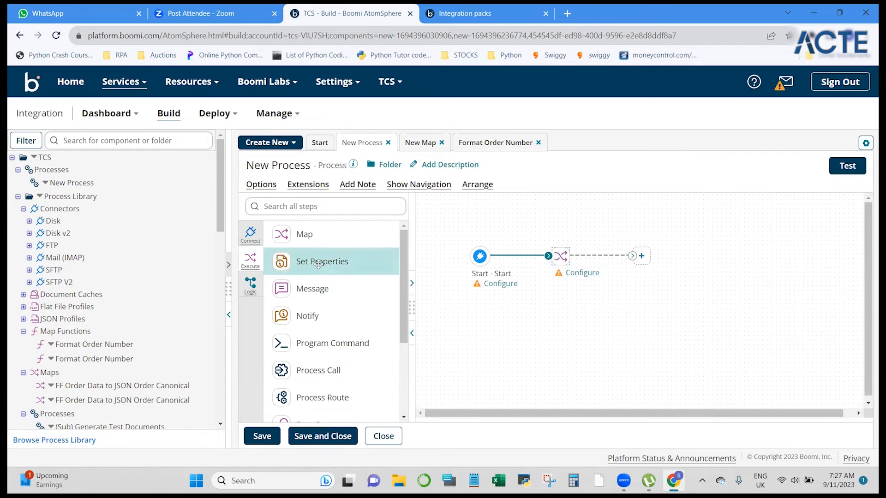
pyautogui.moveTo(296, 264); pyautogui.dragTo(653, 262)
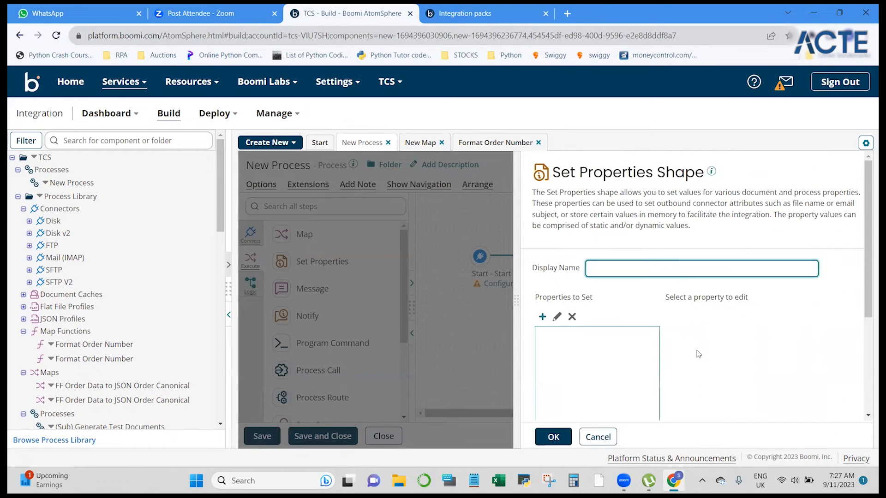
# Begin a new property in the Set Properties shape and examine the available property types and source types.
pyautogui.scroll(-2, 698, 354)
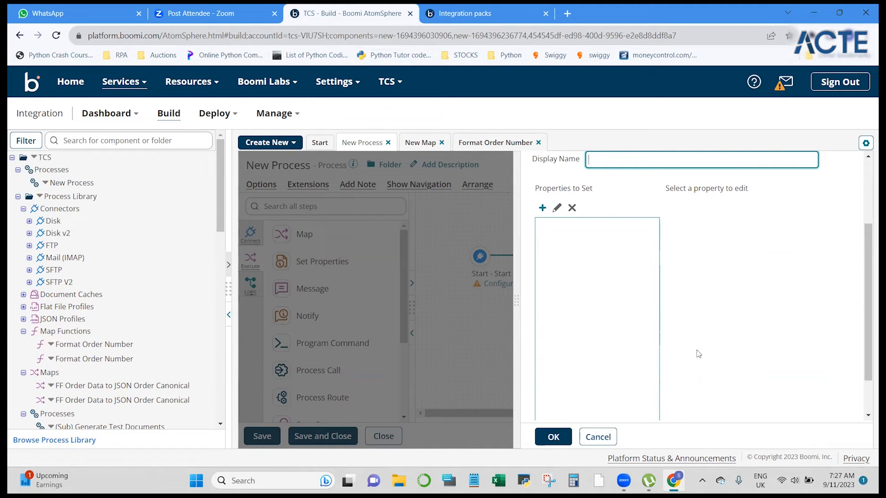
pyautogui.click(542, 208)
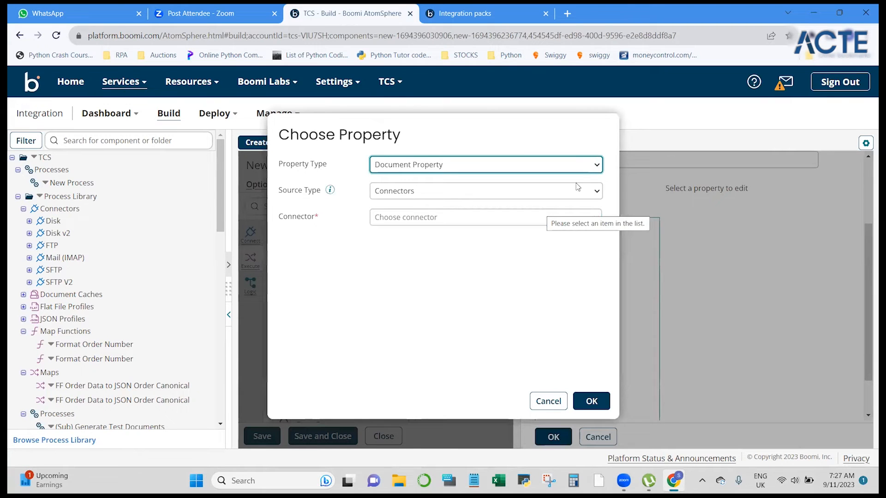
pyautogui.click(575, 164)
pyautogui.click(576, 165)
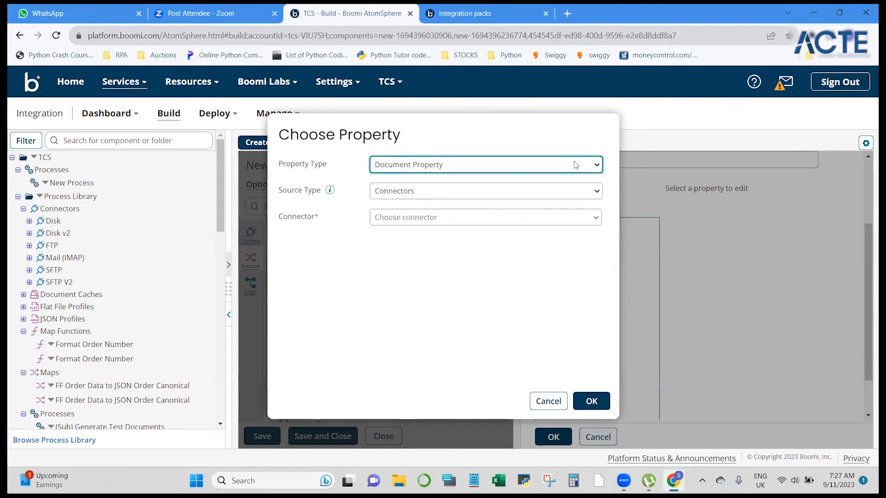
pyautogui.click(574, 165)
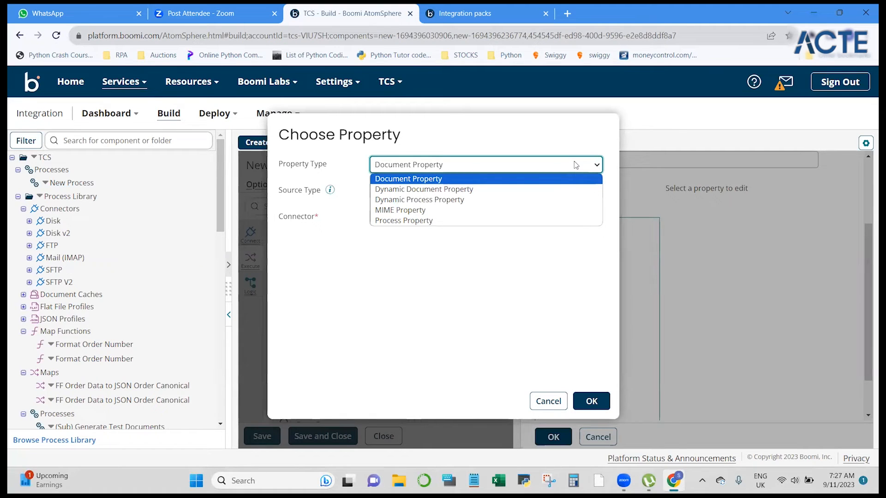
pyautogui.click(576, 165)
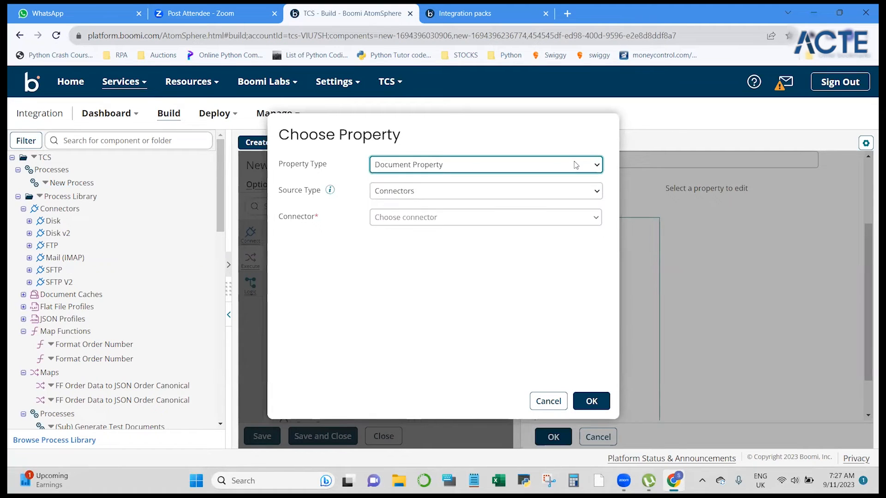
pyautogui.click(568, 191)
pyautogui.click(569, 191)
pyautogui.click(569, 191)
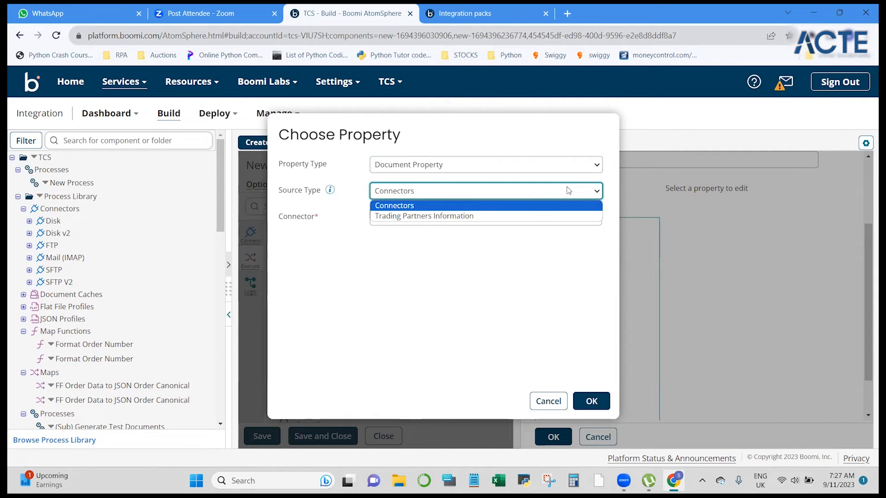
pyautogui.click(569, 190)
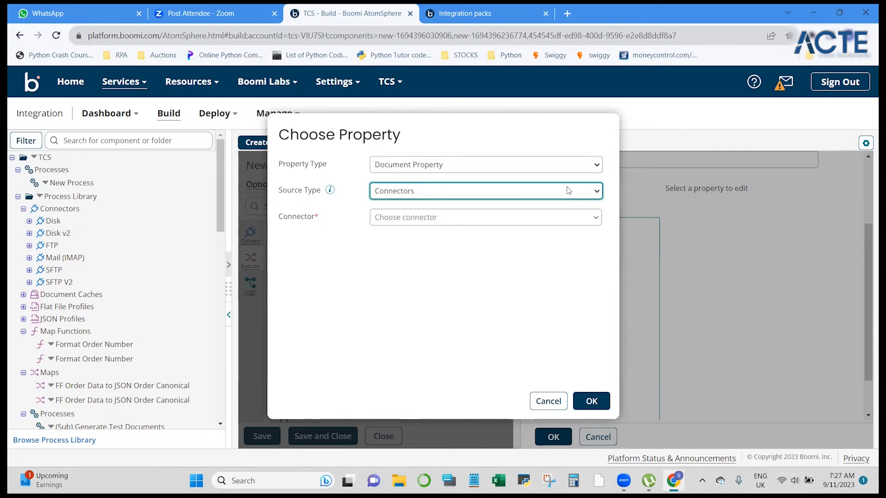
# Add a document property using the Disk v2 connector and its File Name property.
pyautogui.click(572, 219)
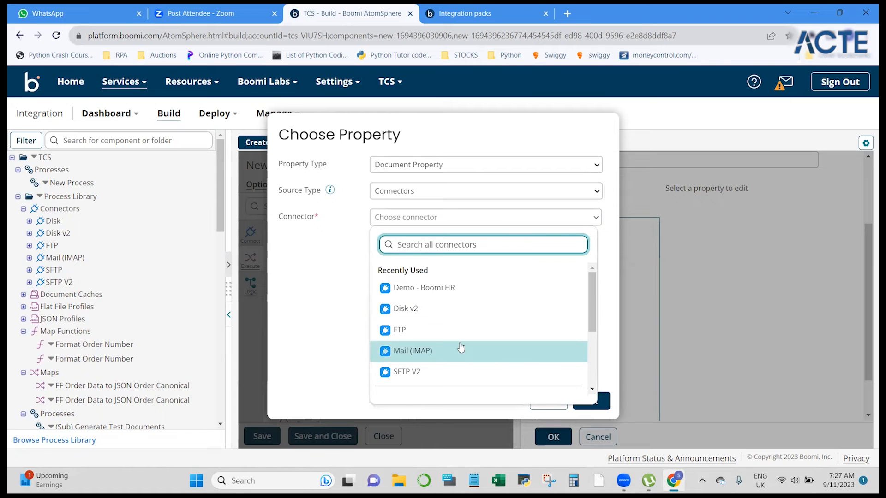
pyautogui.scroll(-5, 461, 347)
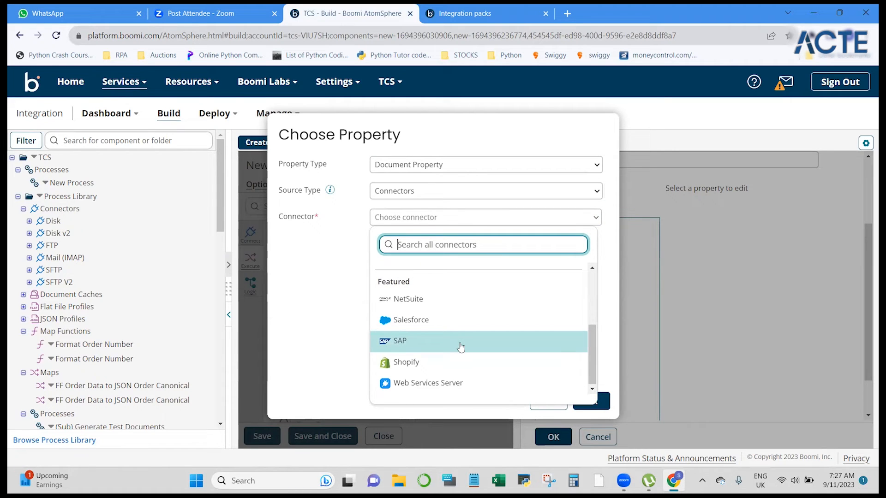
pyautogui.scroll(5, 461, 347)
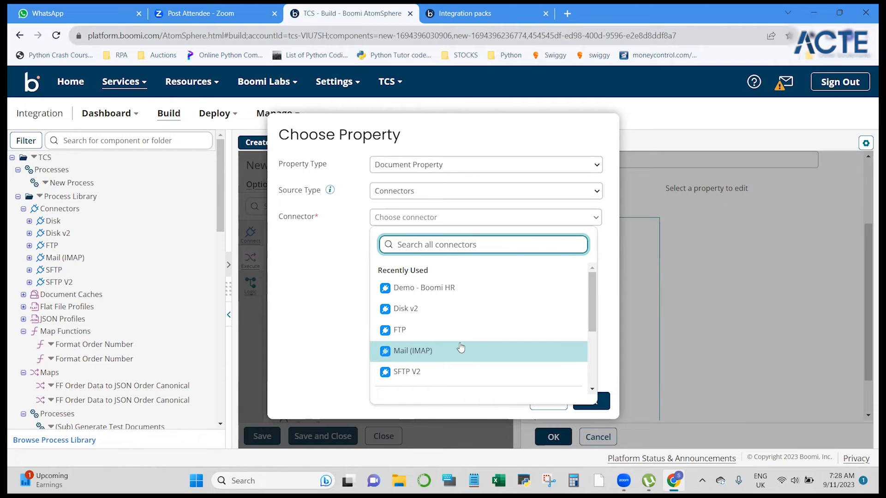
pyautogui.click(422, 308)
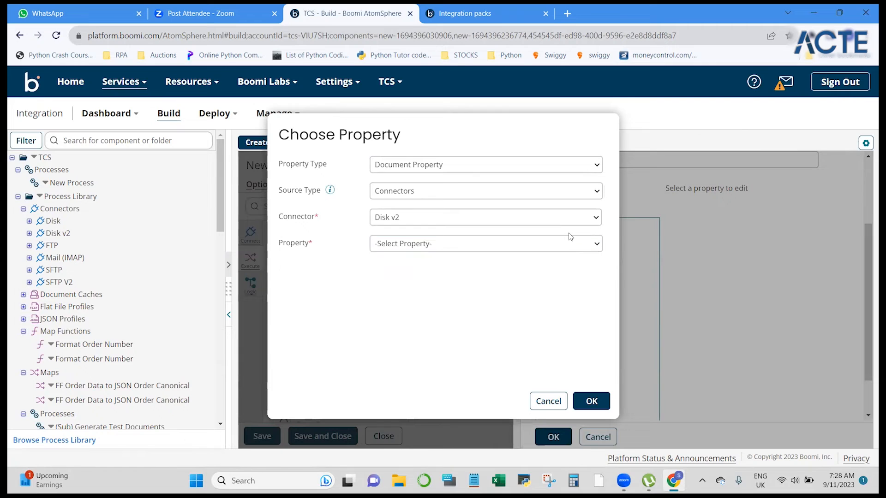
pyautogui.click(588, 239)
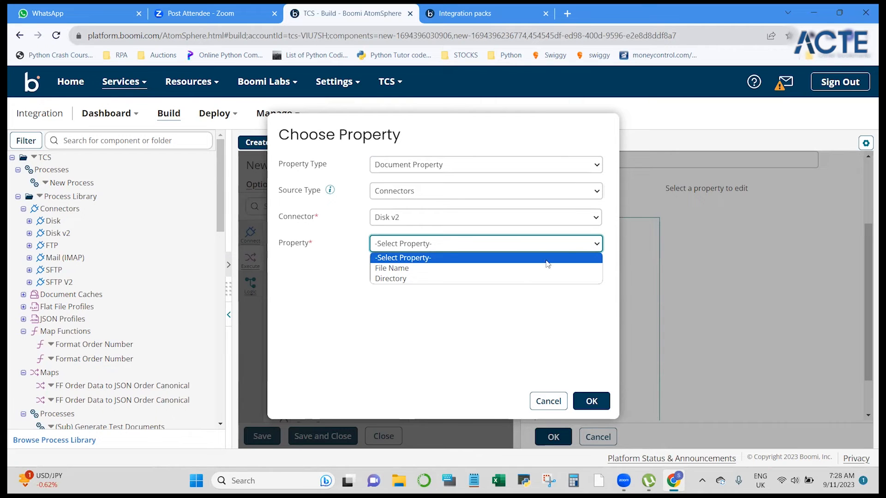
pyautogui.click(520, 270)
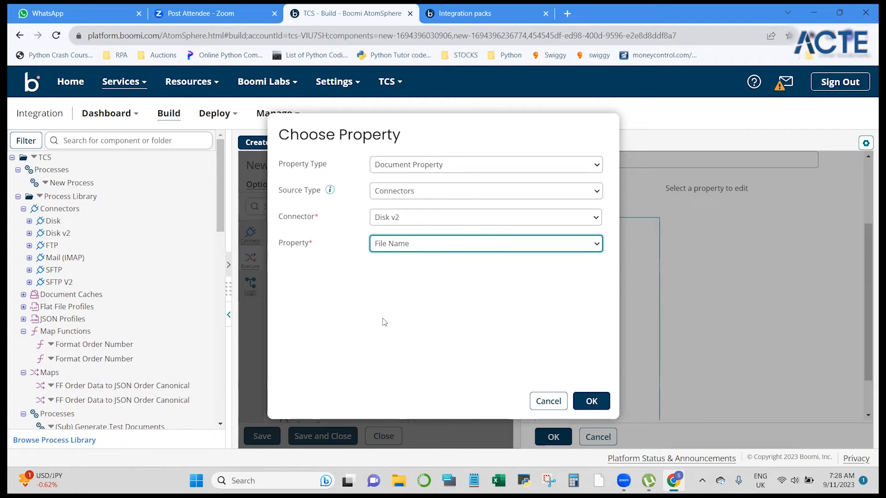
pyautogui.click(592, 401)
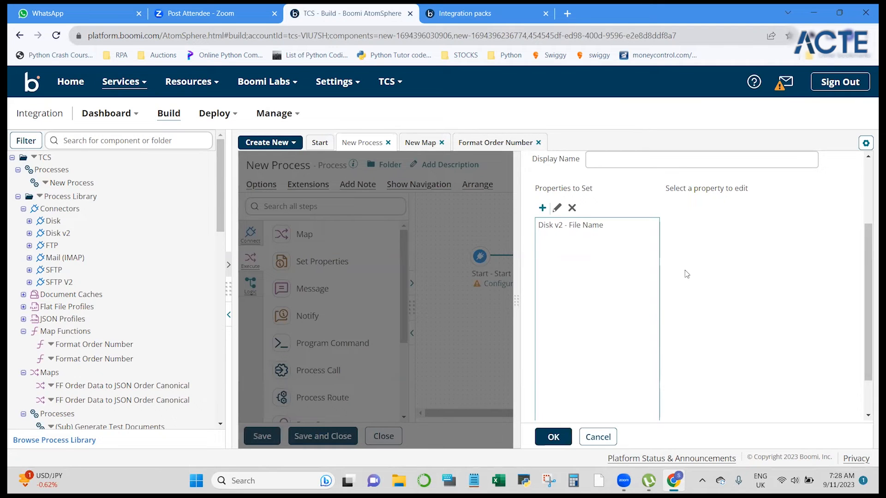
# Begin a Date/Time parameter value for the Disk v2 File Name property with the custom date mask 11092023.
pyautogui.click(605, 225)
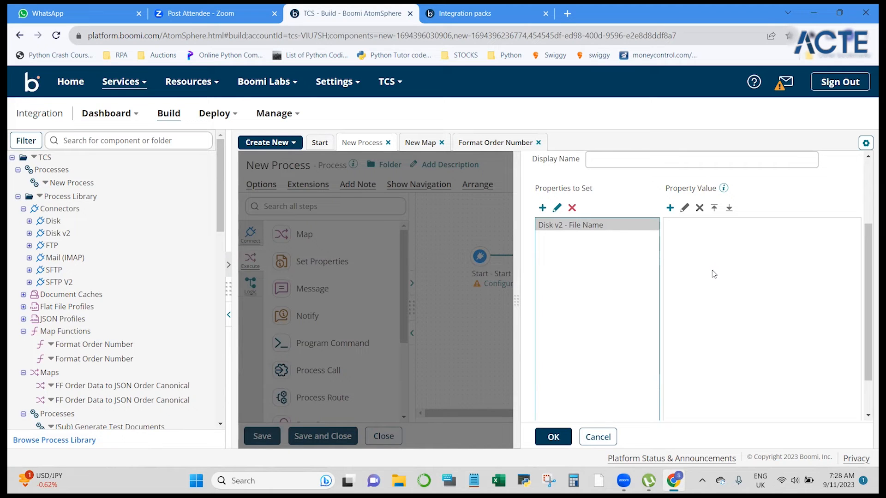
pyautogui.click(670, 208)
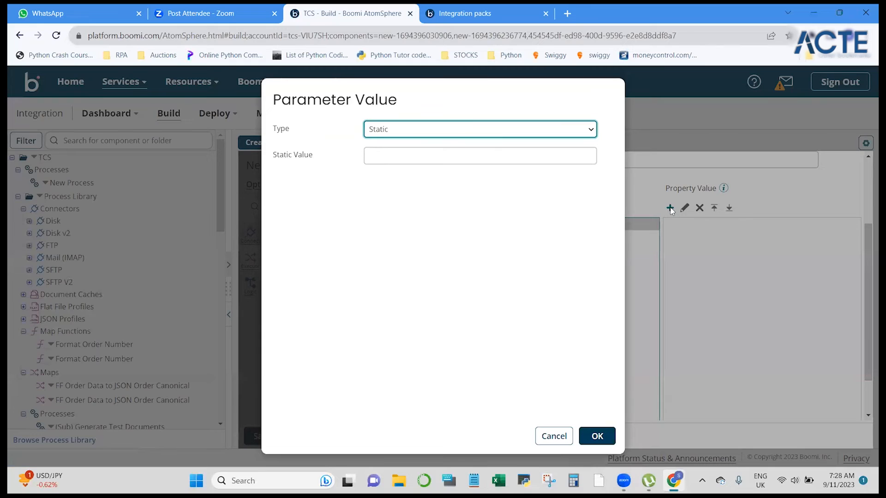
pyautogui.click(591, 131)
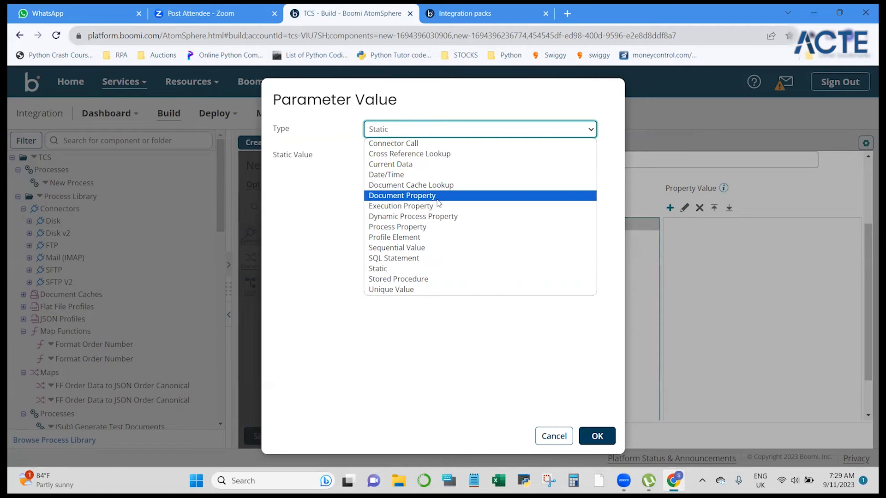
pyautogui.click(381, 175)
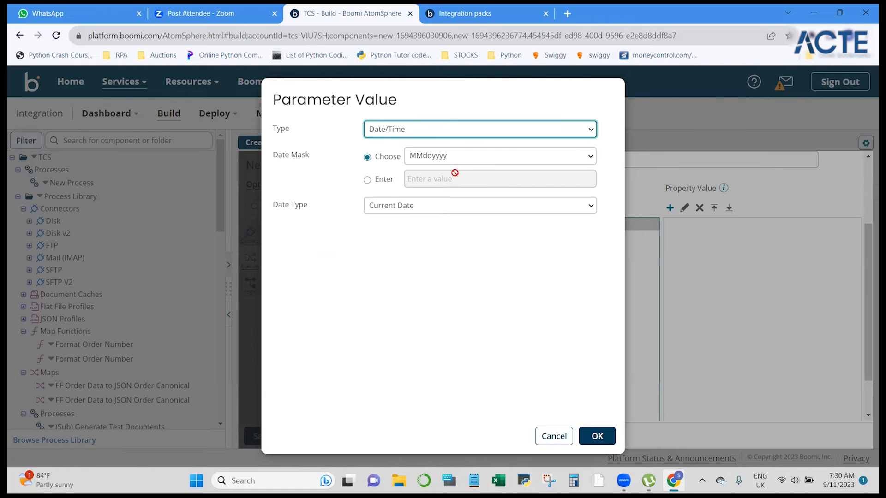
pyautogui.click(367, 180)
pyautogui.click(430, 180)
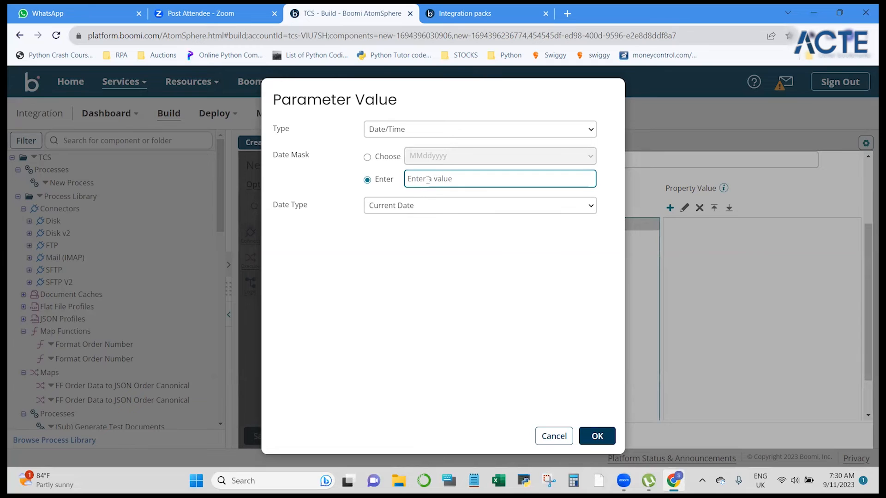
pyautogui.click(425, 179)
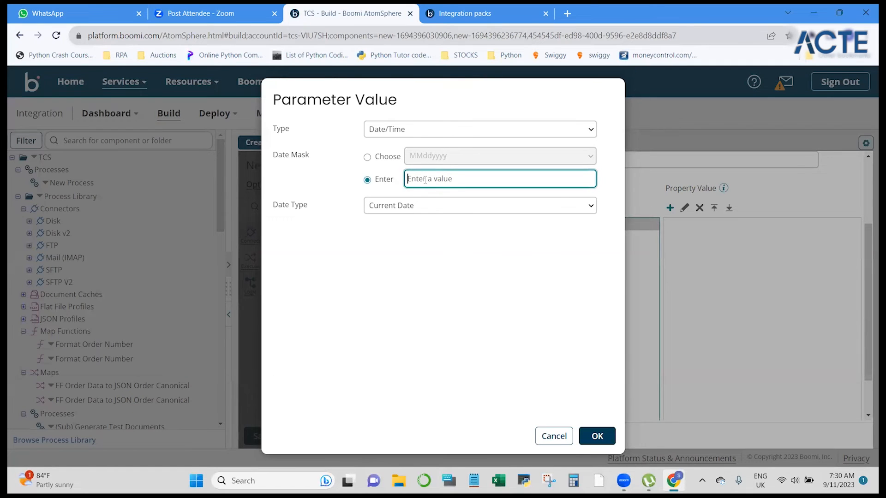
pyautogui.write('11092023')
# Set the parameter's date type to Relative Date and examine its offset and the other date types.
pyautogui.click(471, 206)
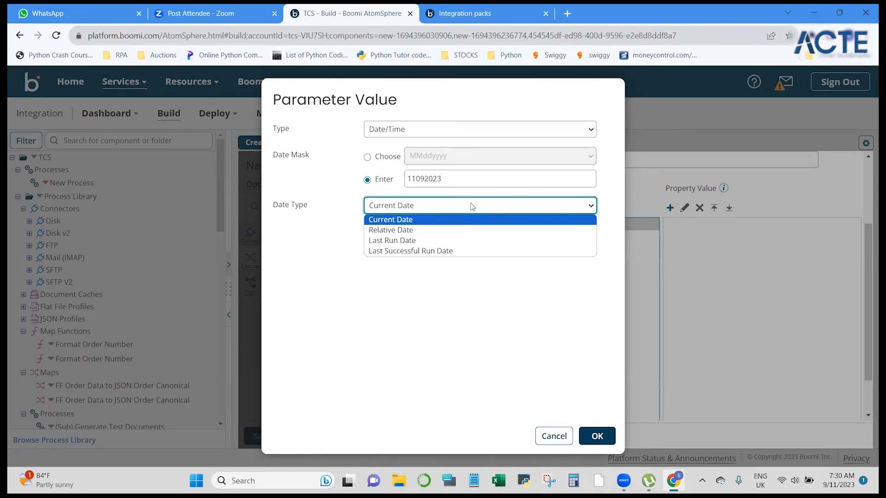
pyautogui.click(472, 206)
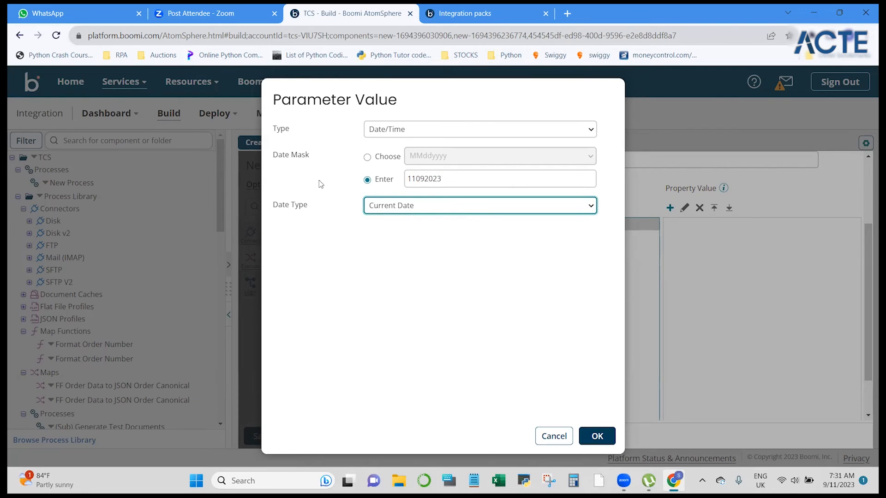
pyautogui.click(446, 211)
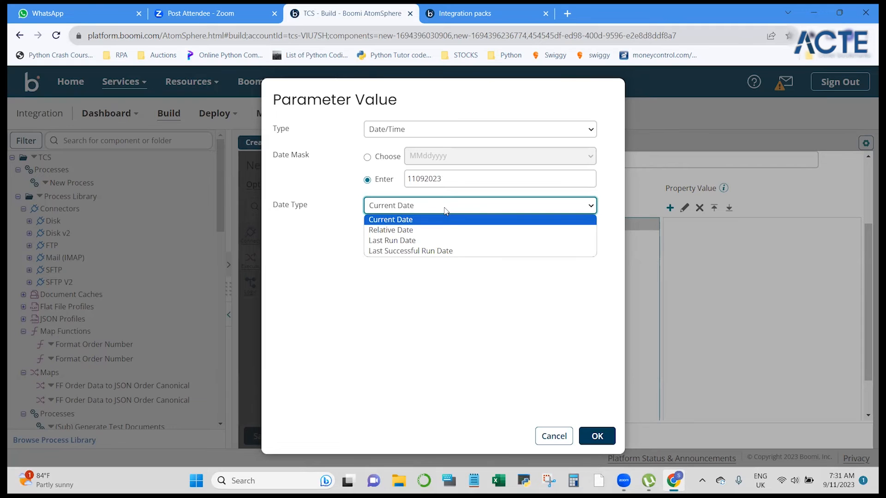
pyautogui.click(408, 230)
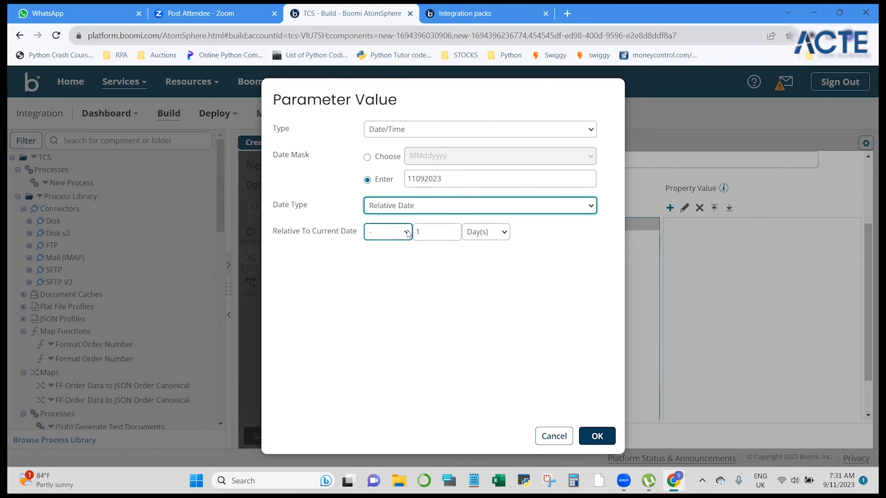
pyautogui.click(481, 210)
pyautogui.click(430, 236)
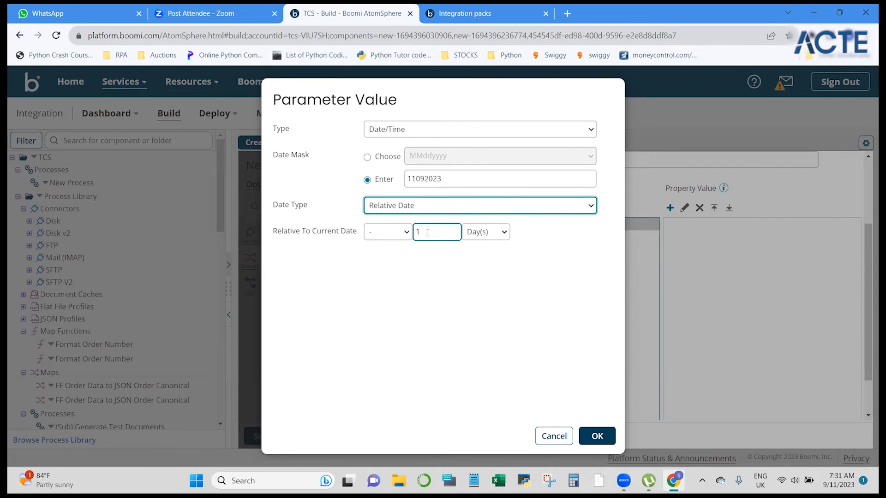
pyautogui.click(480, 211)
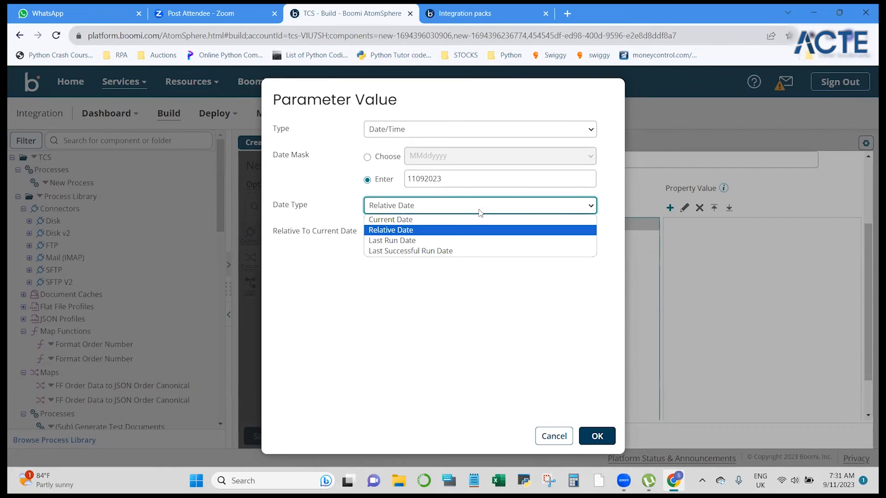
pyautogui.click(481, 213)
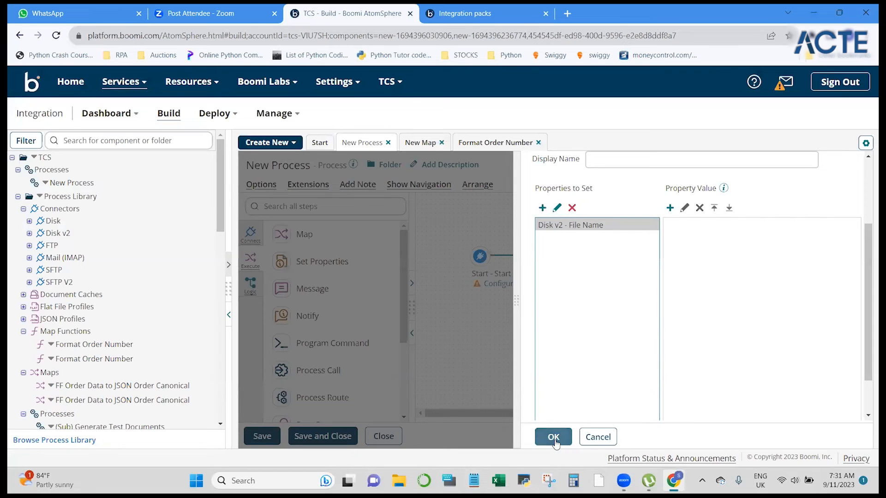
# Close the Set Properties shape's settings and discard the changes.
pyautogui.click(554, 438)
pyautogui.click(598, 437)
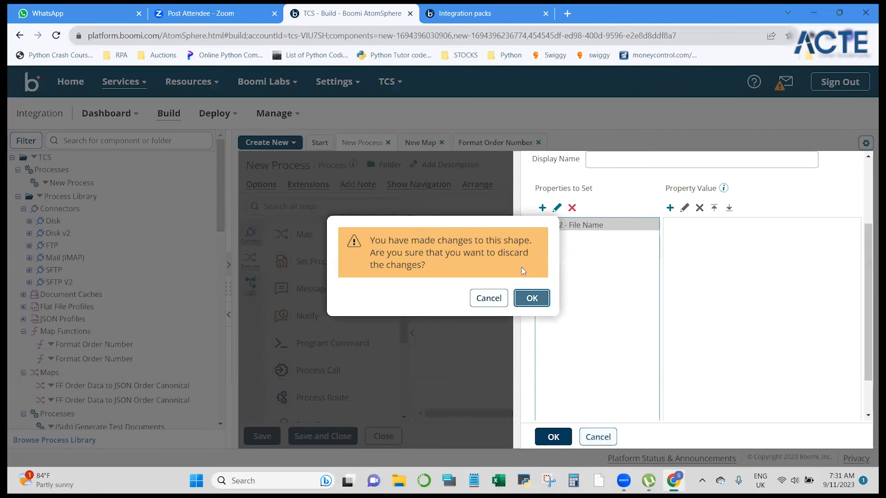
pyautogui.click(537, 298)
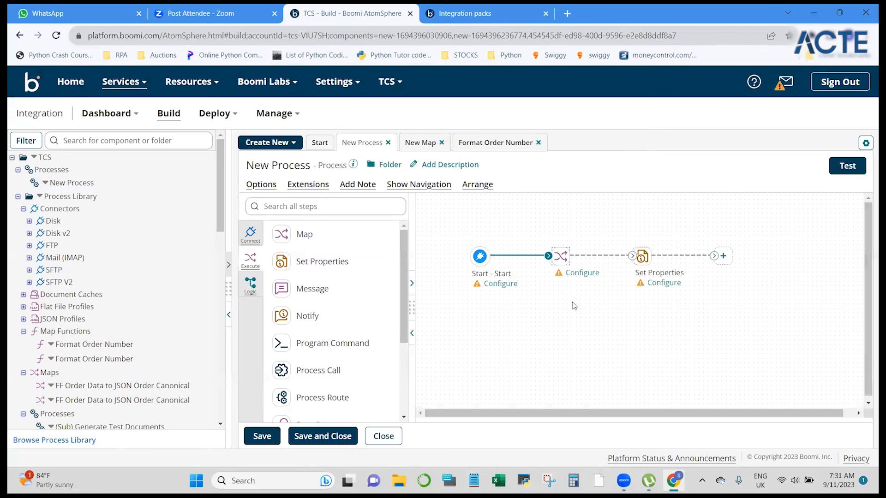
pyautogui.scroll(5, 583, 310)
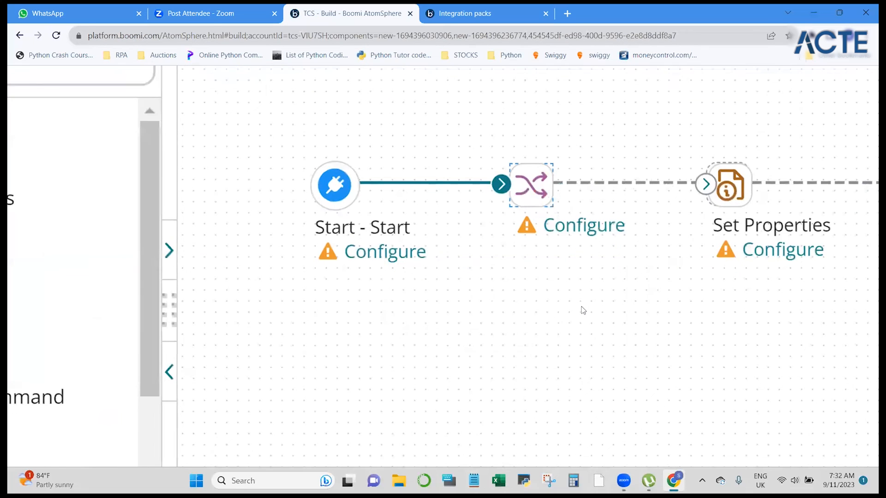
pyautogui.scroll(-4, 584, 310)
pyautogui.scroll(-3, 583, 310)
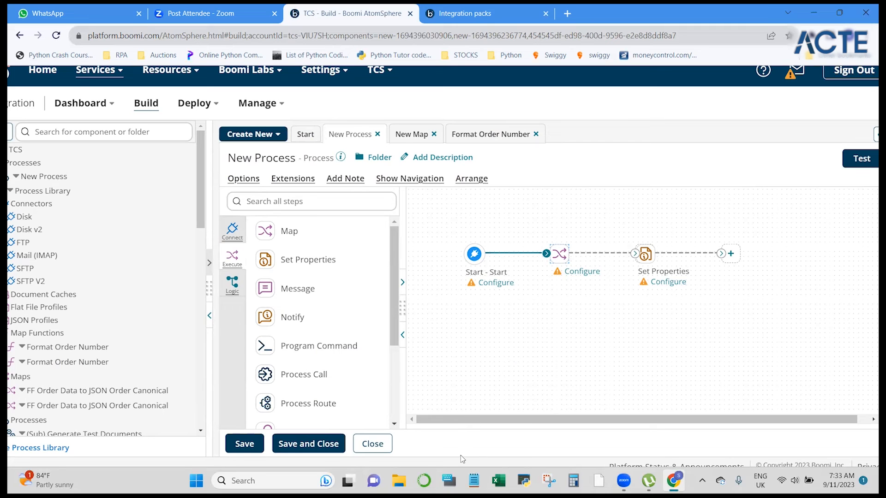
# Look through the files of the Downloads folder in File Explorer and return to the Boomi process in Chrome.
pyautogui.click(400, 481)
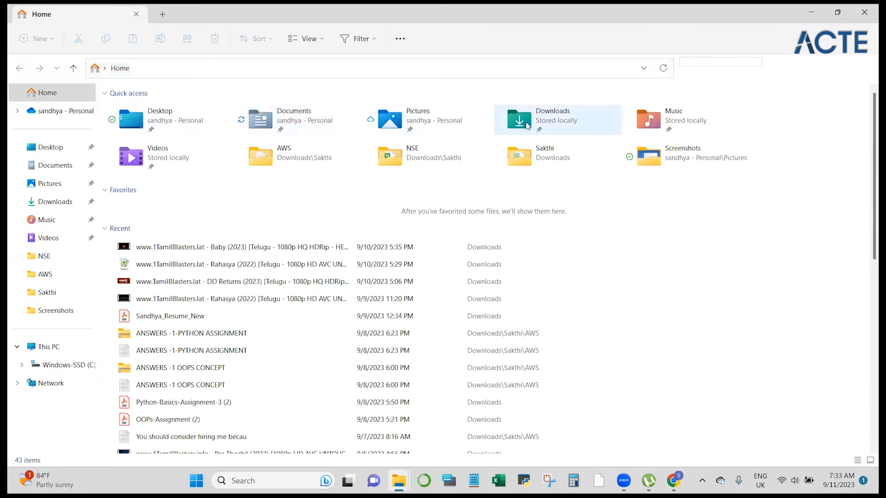
pyautogui.doubleClick(529, 123)
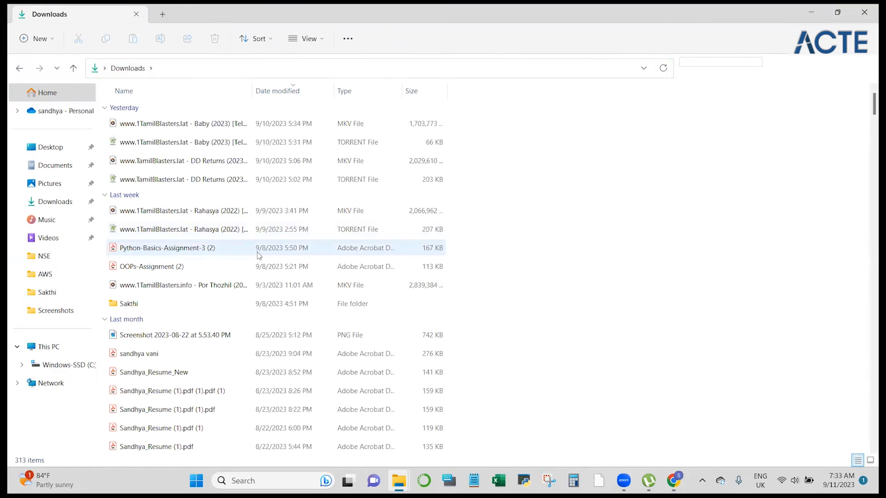
pyautogui.scroll(-2, 256, 252)
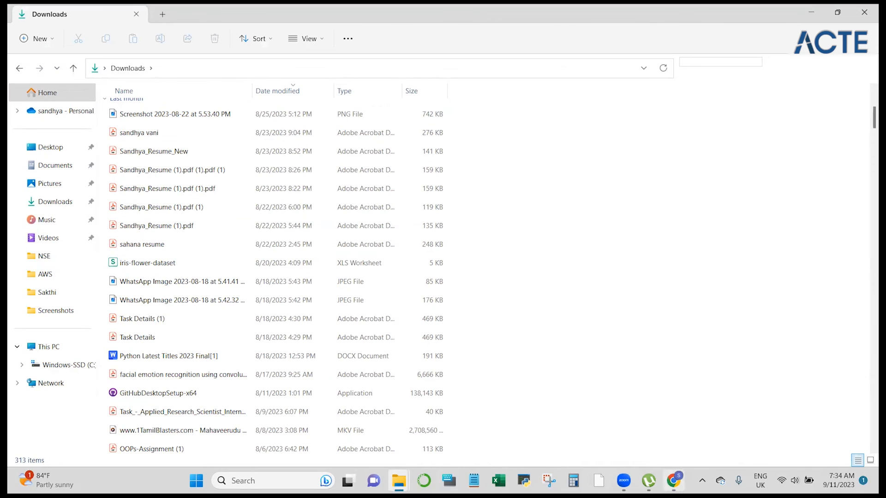
pyautogui.click(673, 481)
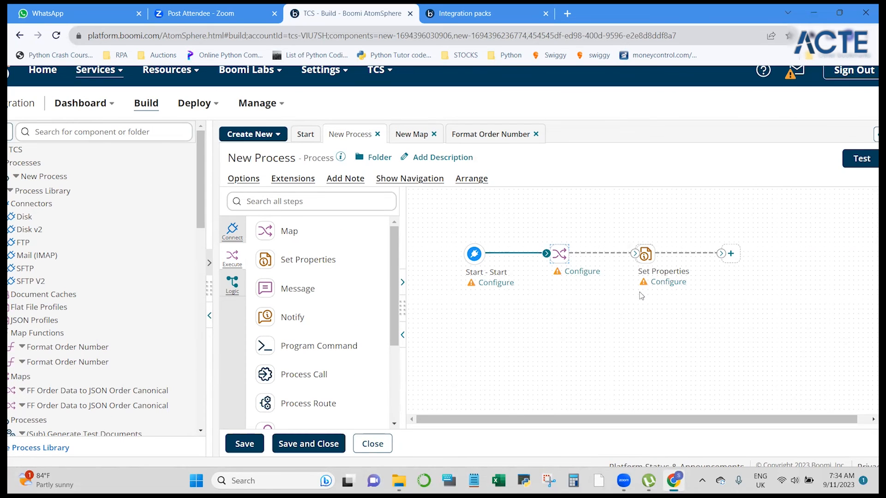
pyautogui.moveTo(399, 481)
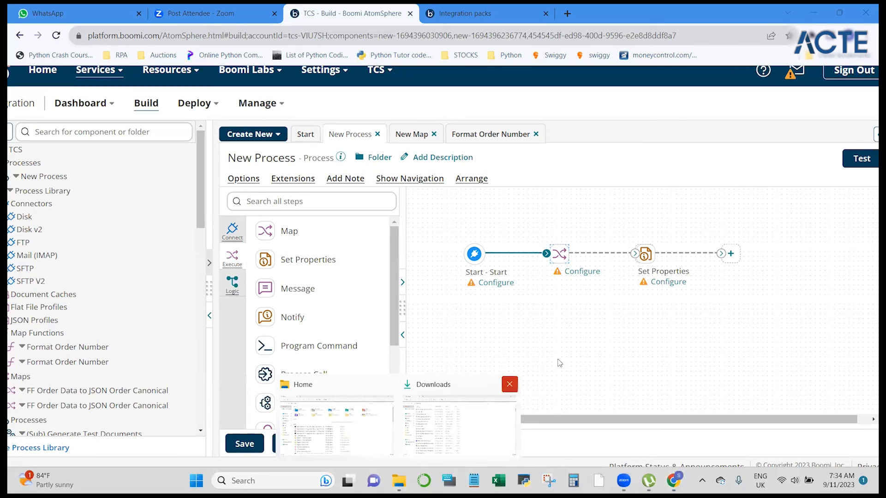
pyautogui.click(426, 431)
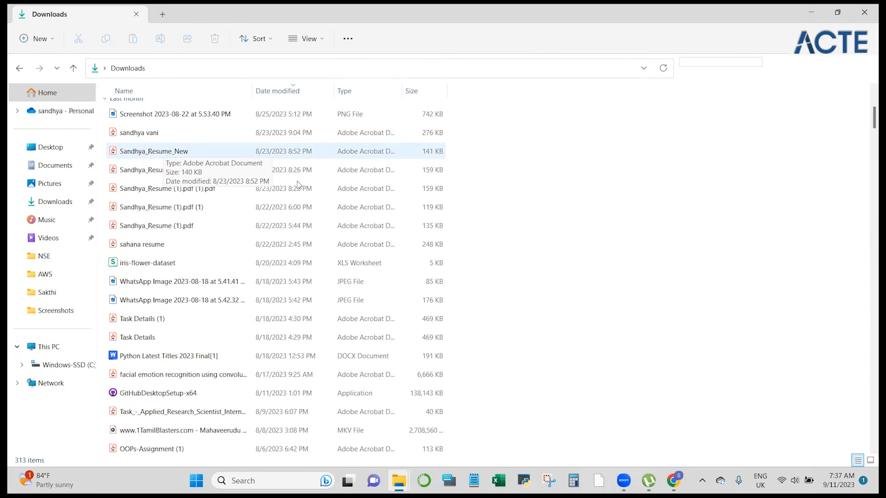
pyautogui.click(676, 479)
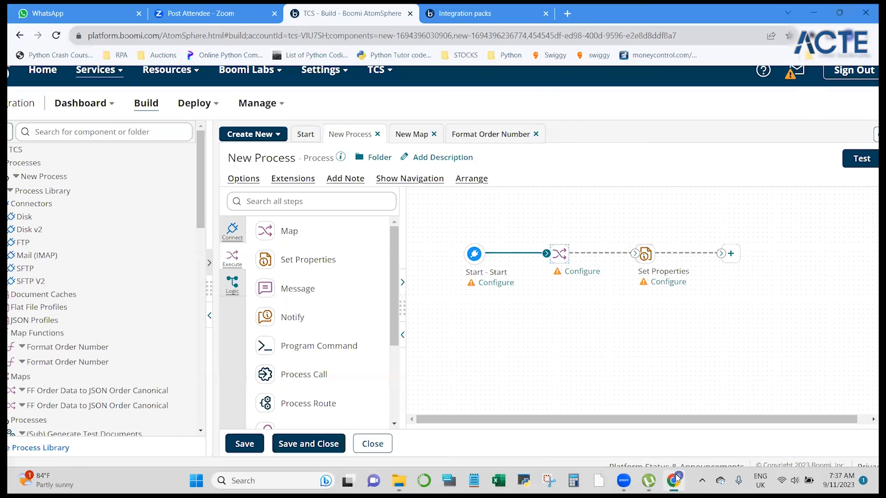
# Add a two-path Branch shape with the display name branch after the Set Properties shape.
pyautogui.moveTo(646, 256)
pyautogui.scroll(-2, 334, 345)
pyautogui.scroll(-1, 333, 346)
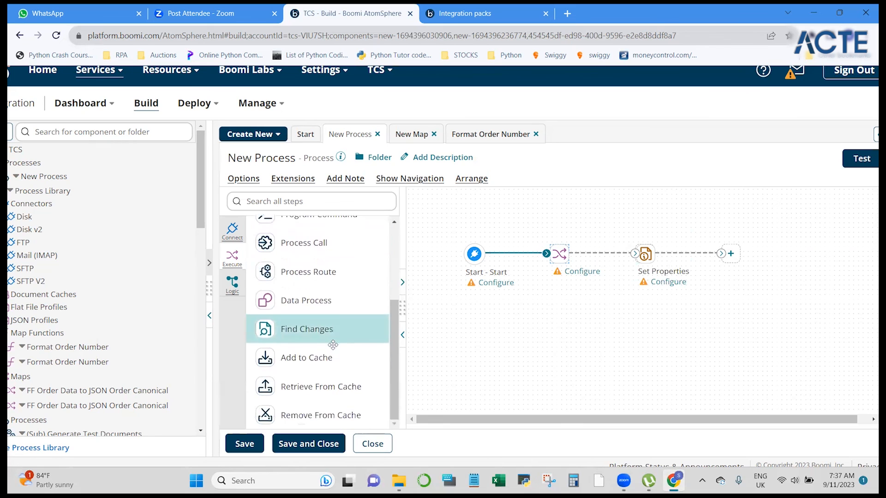
pyautogui.scroll(5, 334, 346)
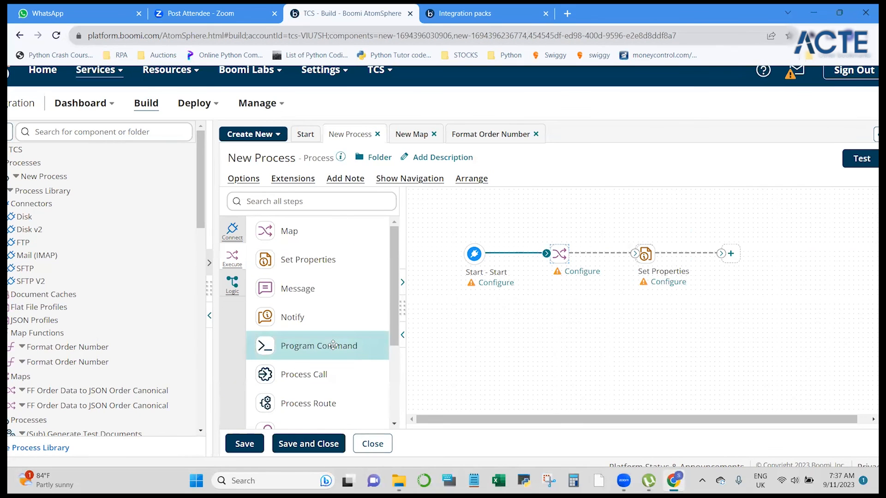
pyautogui.scroll(-5, 333, 345)
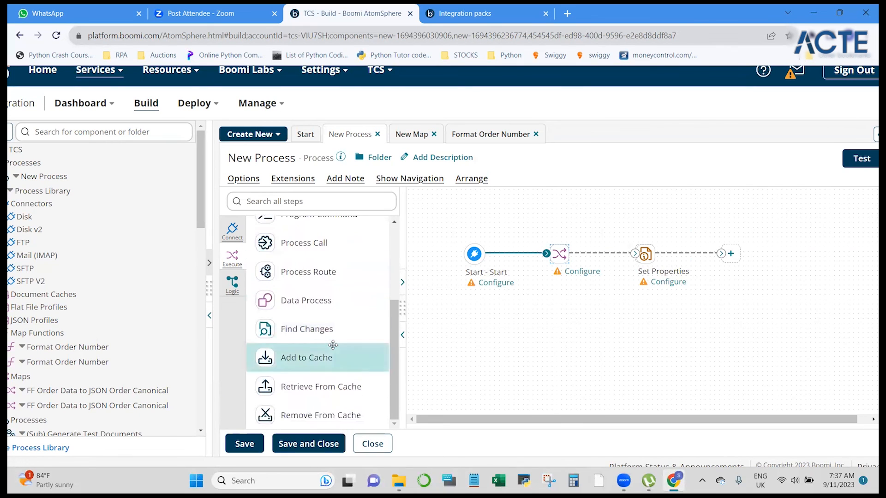
pyautogui.click(232, 283)
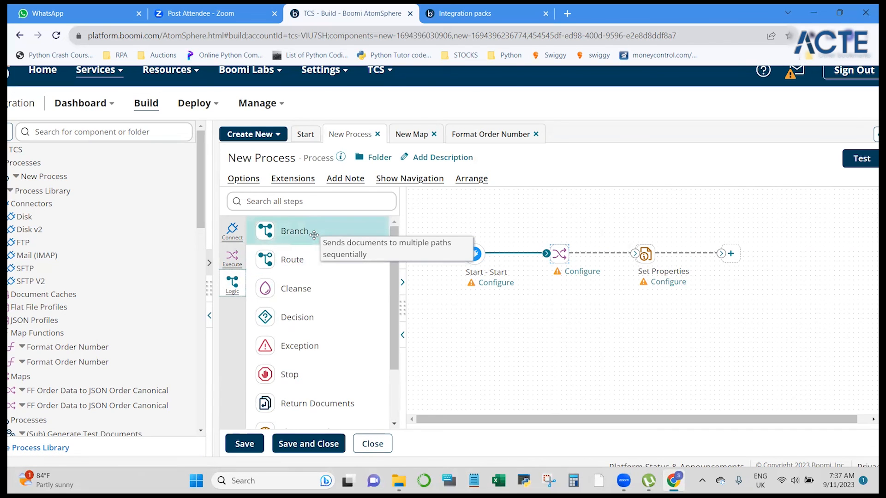
pyautogui.moveTo(313, 235); pyautogui.dragTo(779, 267)
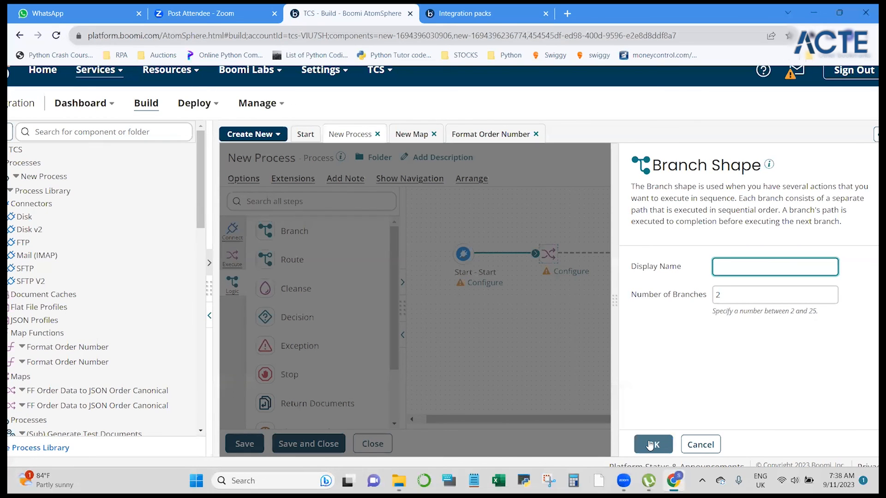
pyautogui.write('branch')
pyautogui.click(649, 446)
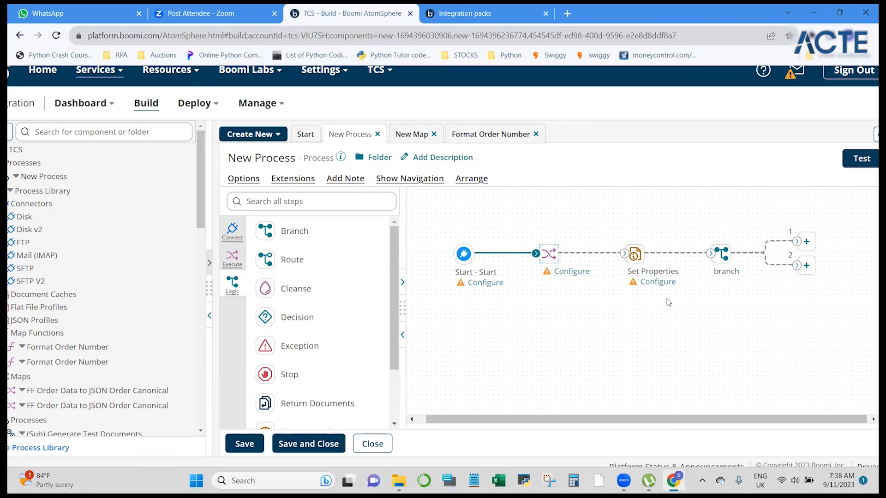
# Connect the branch shape directly after the Map and move the Set Properties shape onto path 1 of the branch.
pyautogui.moveTo(634, 255)
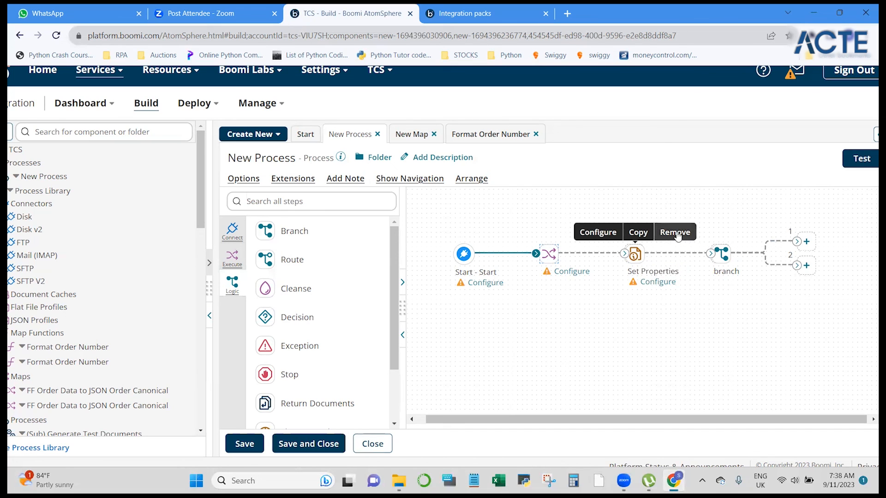
pyautogui.moveTo(627, 261); pyautogui.dragTo(615, 354)
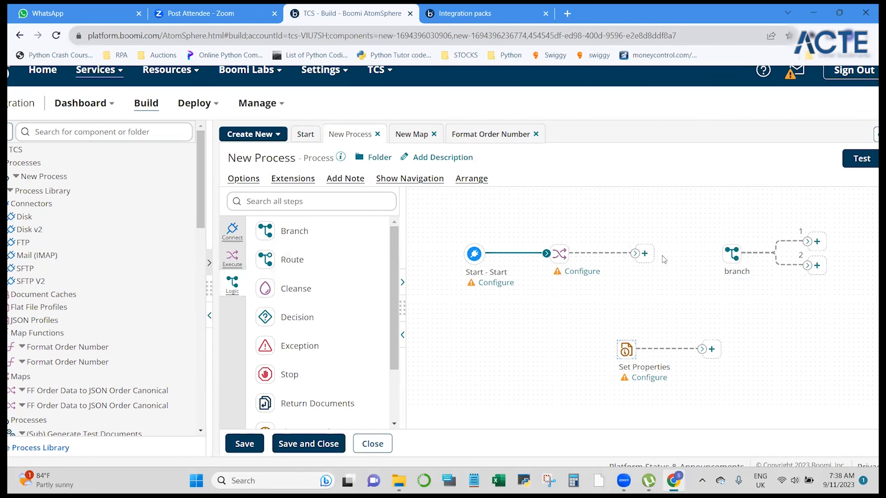
pyautogui.moveTo(724, 257); pyautogui.dragTo(640, 255)
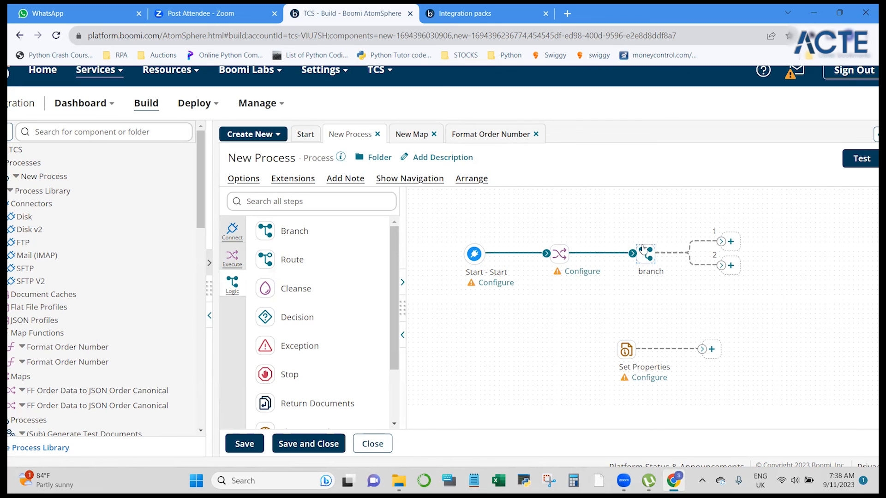
pyautogui.moveTo(621, 354)
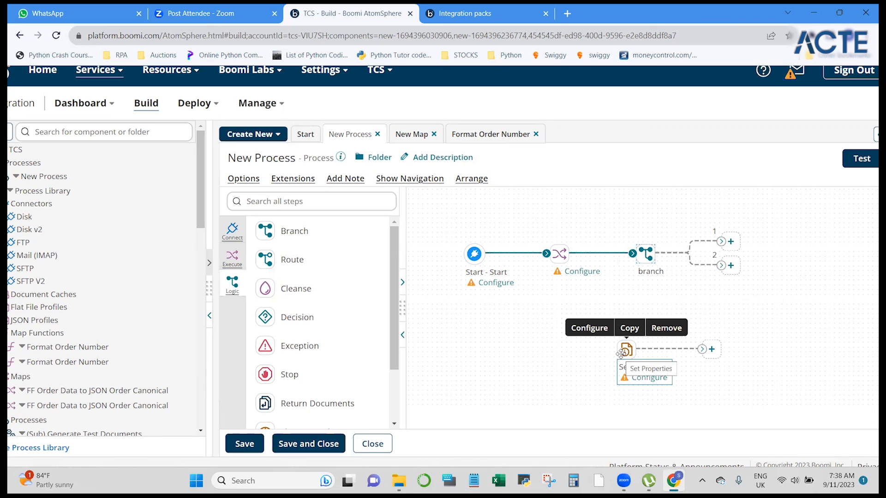
pyautogui.moveTo(626, 351); pyautogui.dragTo(731, 245)
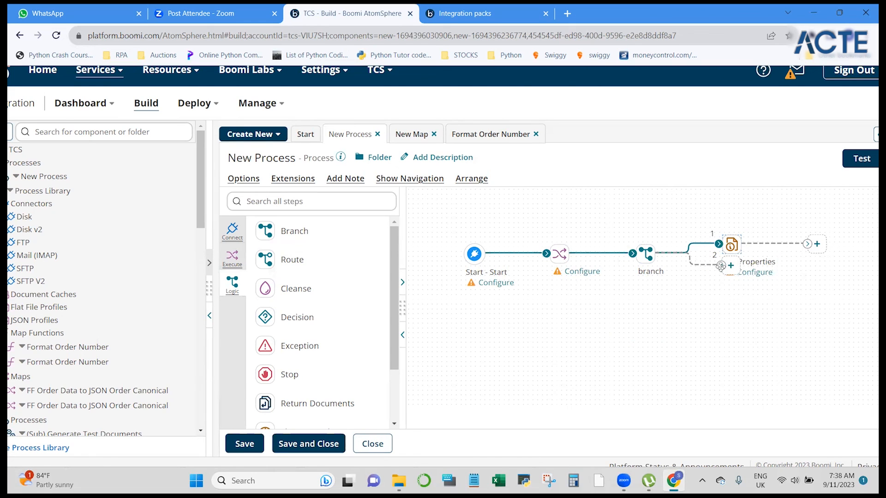
# Move the endpoint of path 2 below the Set Properties shape and place a Decision shape on it.
pyautogui.moveTo(721, 266); pyautogui.dragTo(723, 309)
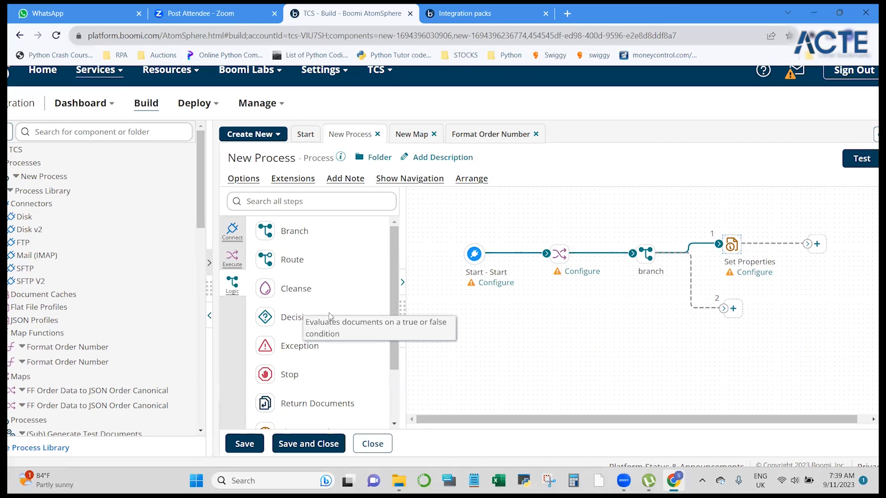
pyautogui.moveTo(274, 325); pyautogui.dragTo(745, 321)
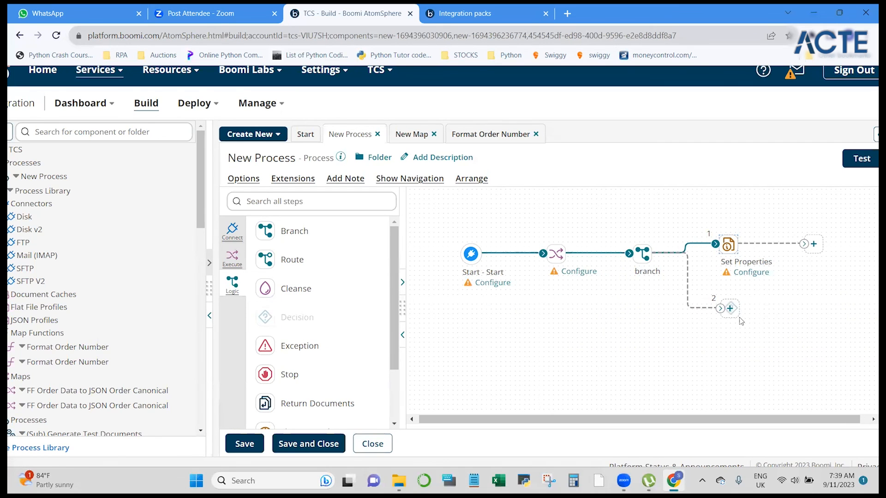